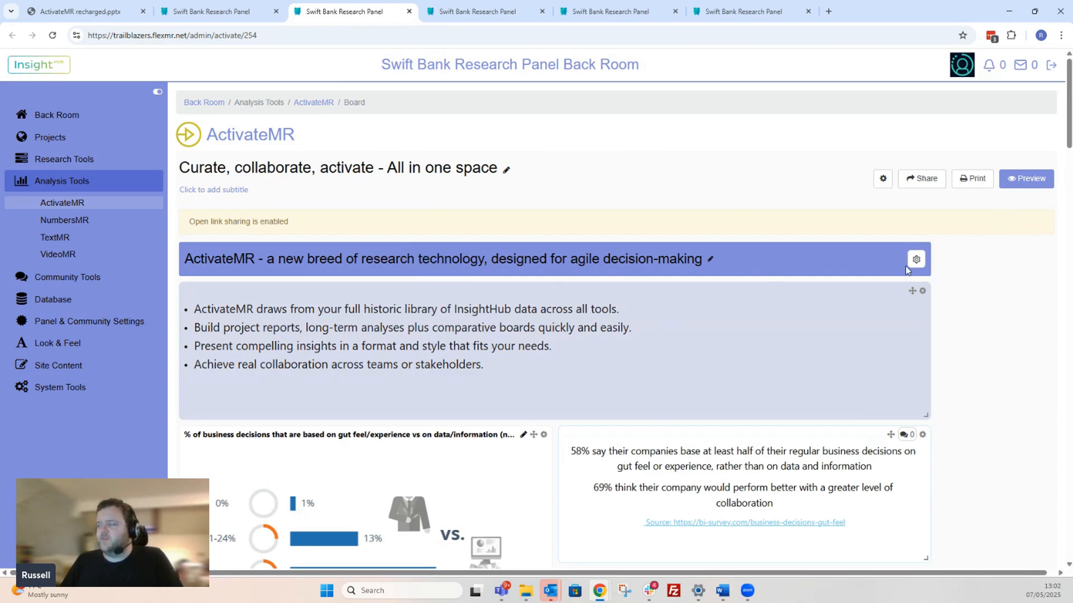
- Look through the board down to the Creative ActivateMR Boards section, and review the section options of the first heading
scroll(1000, 272, down, 7)
scroll(999, 272, down, 13)
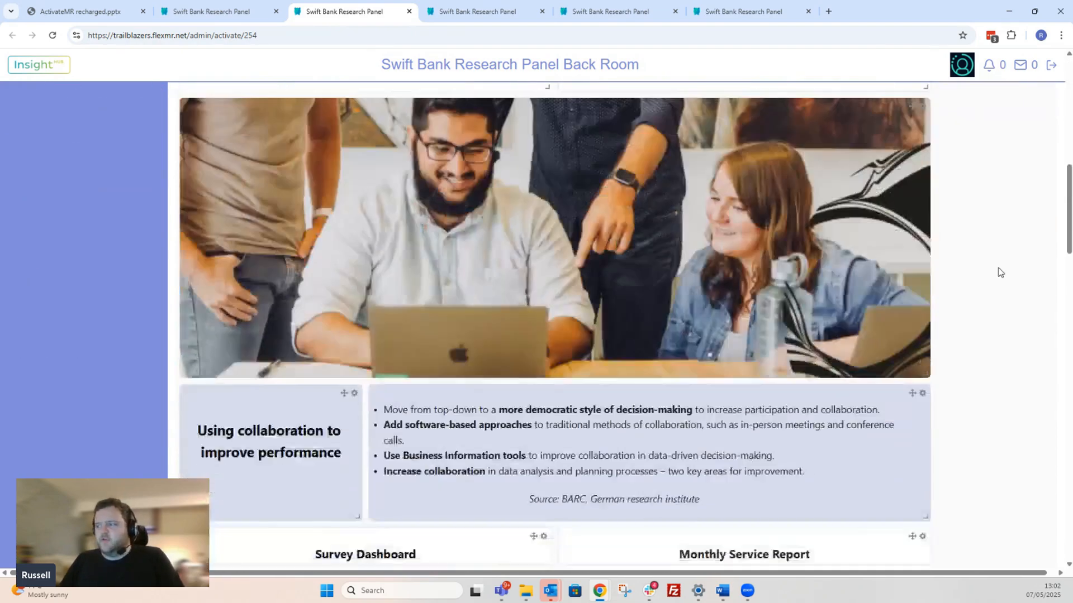
scroll(1000, 272, down, 18)
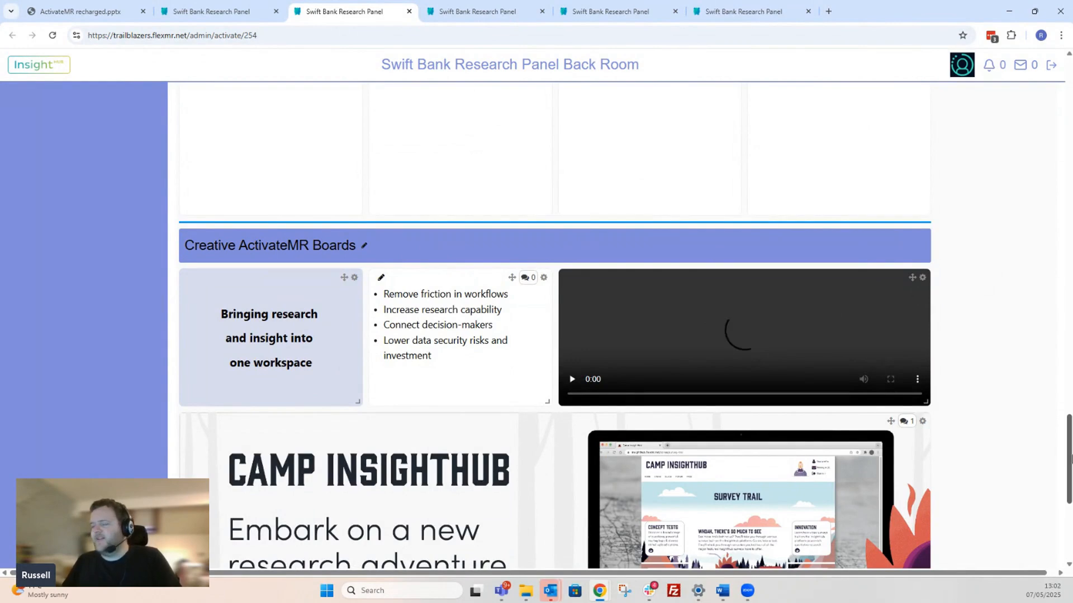
drag(1068, 458, 1053, 112)
mouse_move(911, 205)
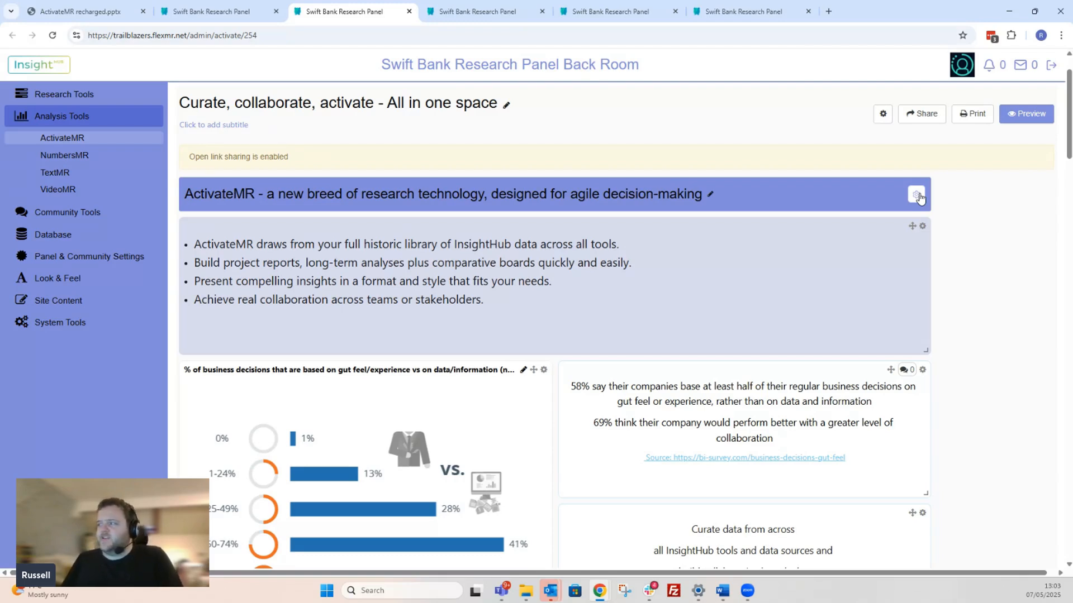
click(916, 196)
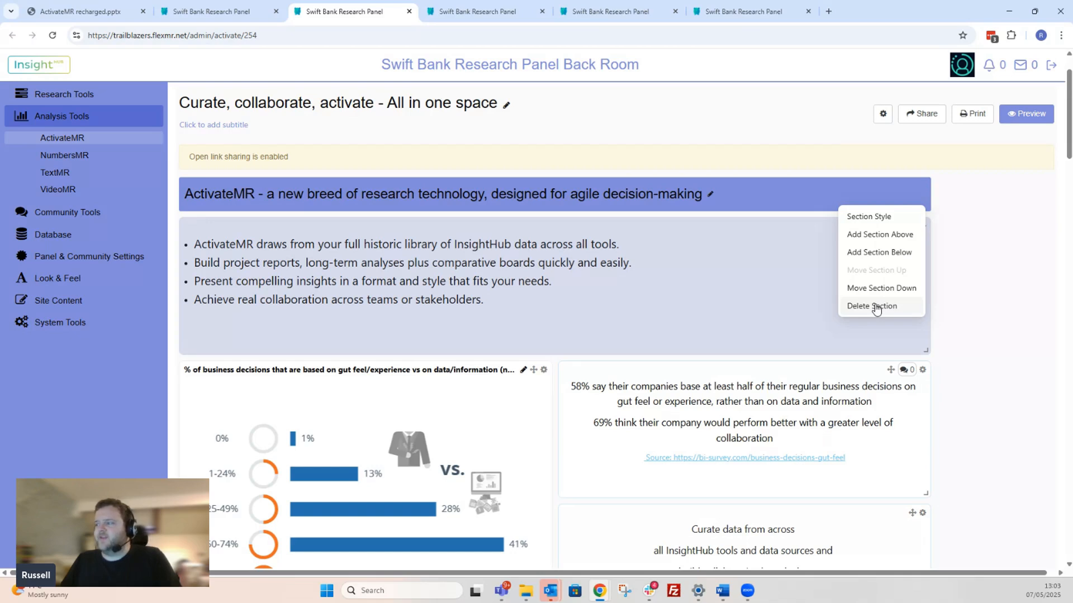
click(821, 191)
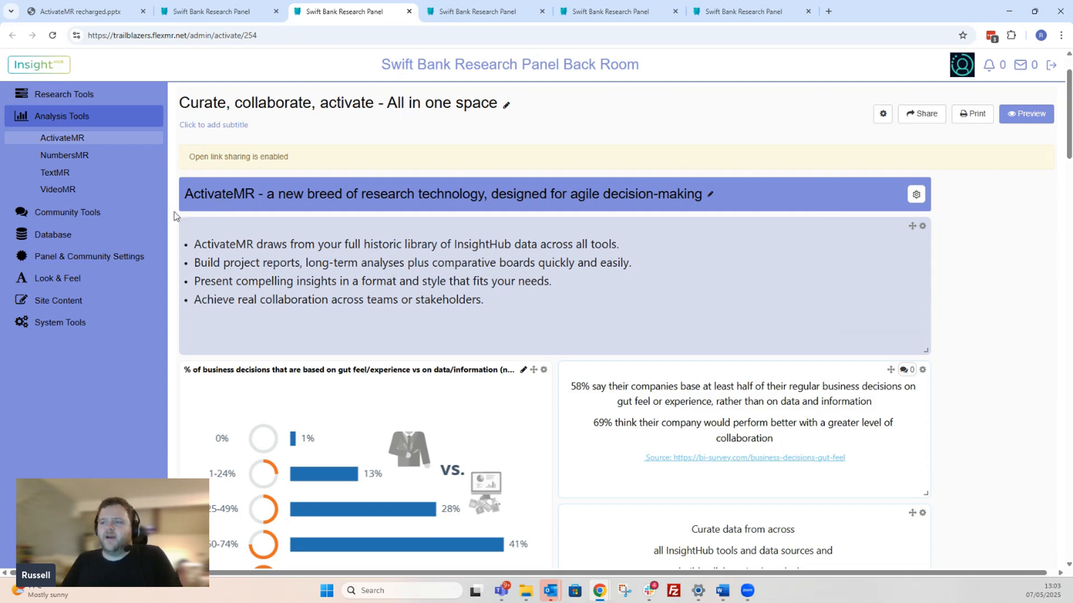
- Open the first section's style settings and examine the colour choices for its heading
click(916, 195)
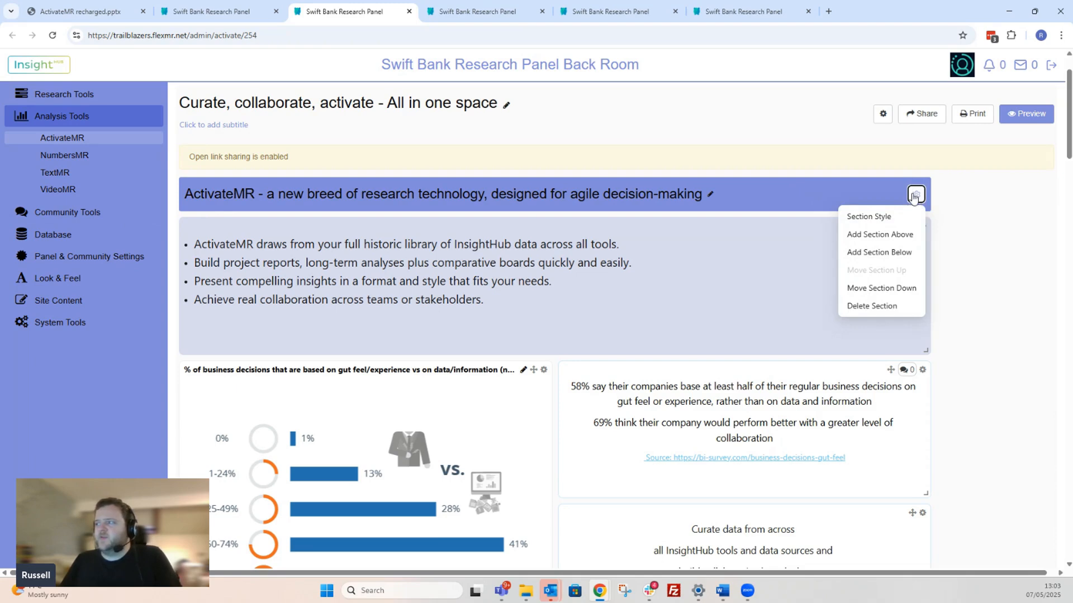
click(875, 221)
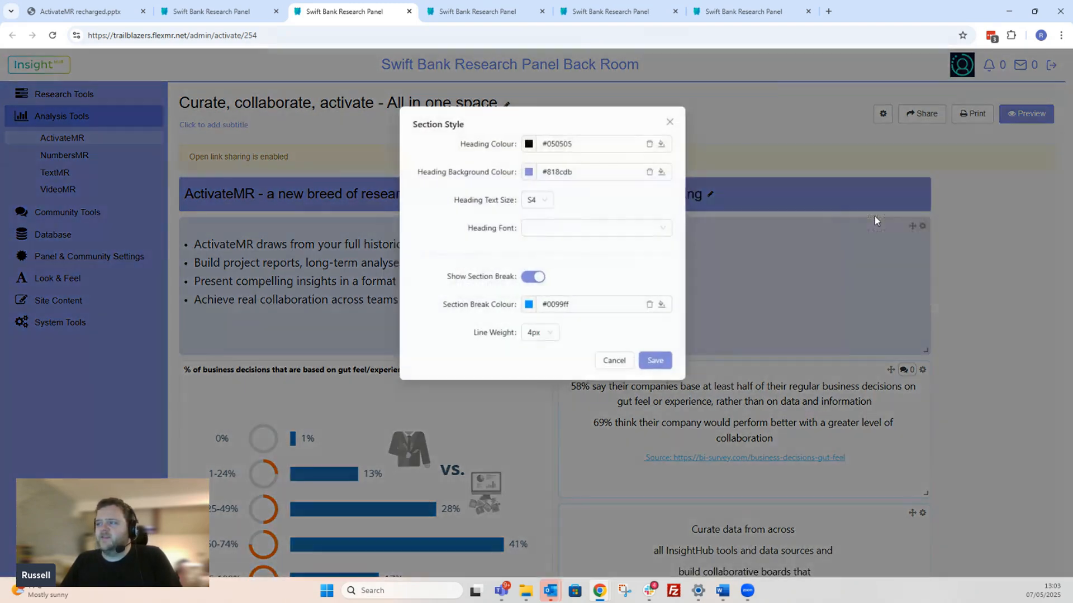
click(581, 144)
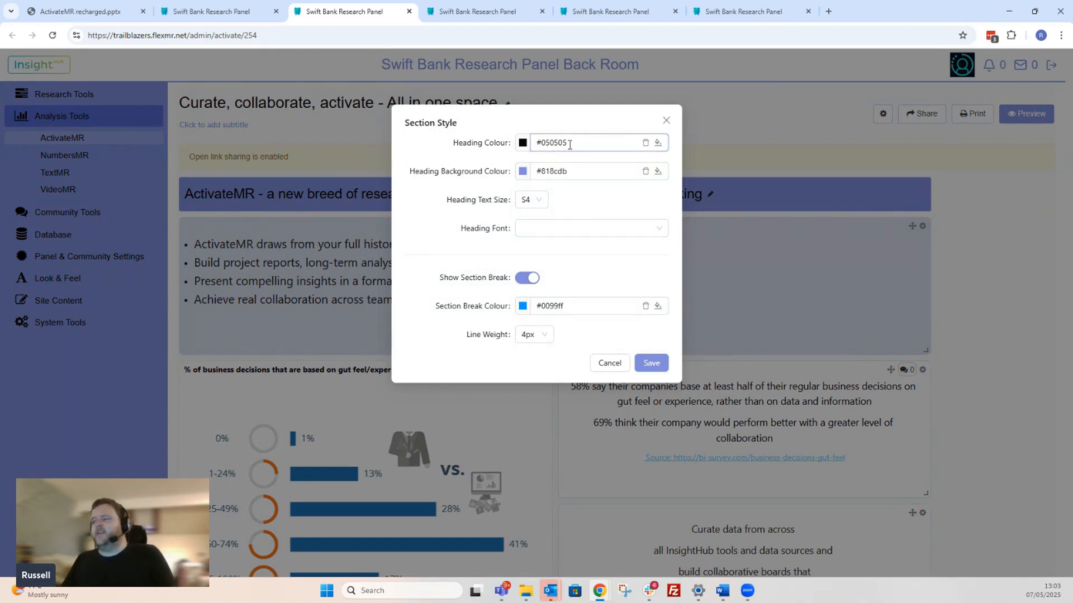
double_click(589, 141)
click(590, 141)
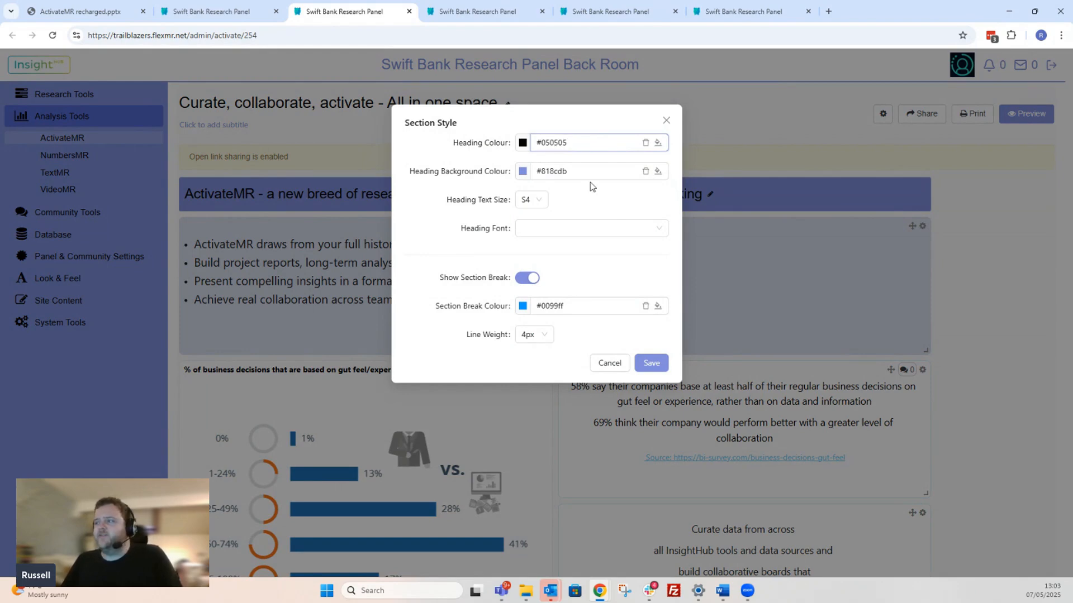
double_click(658, 146)
click(658, 144)
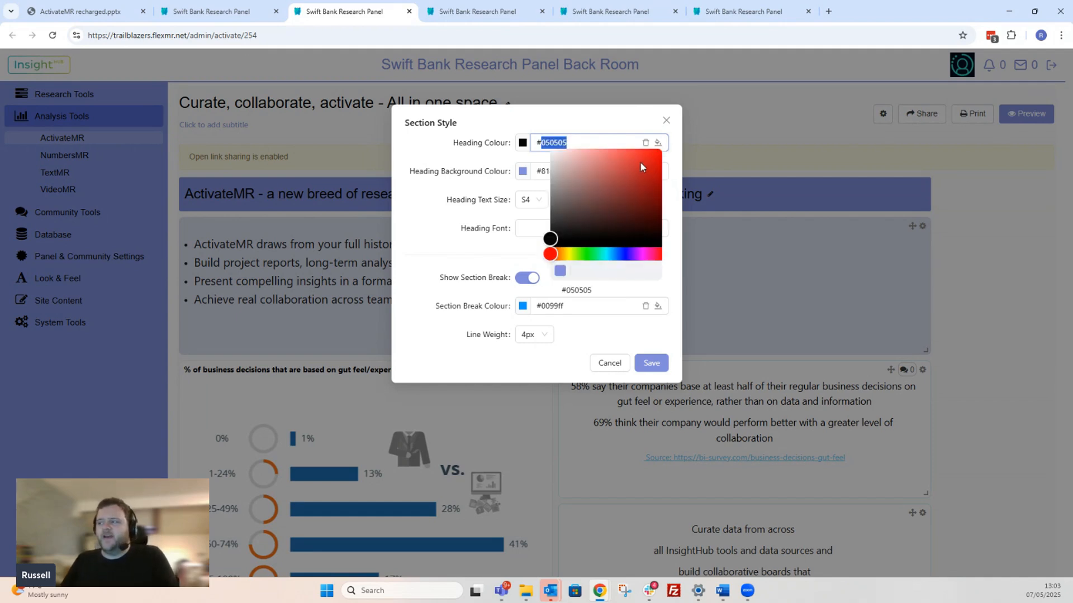
click(624, 199)
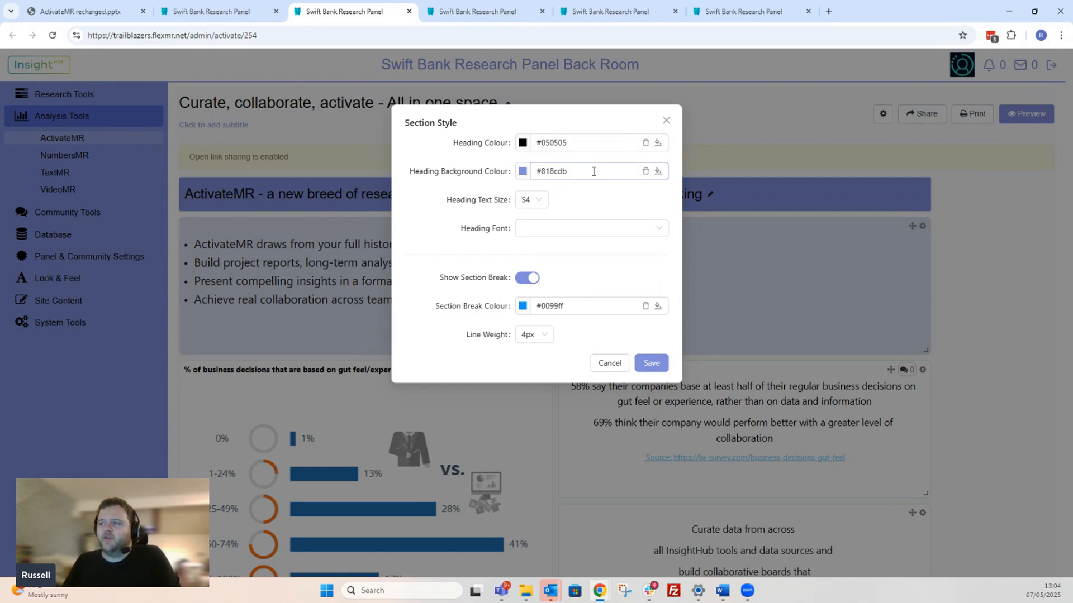
- Review the available heading text sizes and heading fonts in the section style settings, keeping the current choices
click(540, 204)
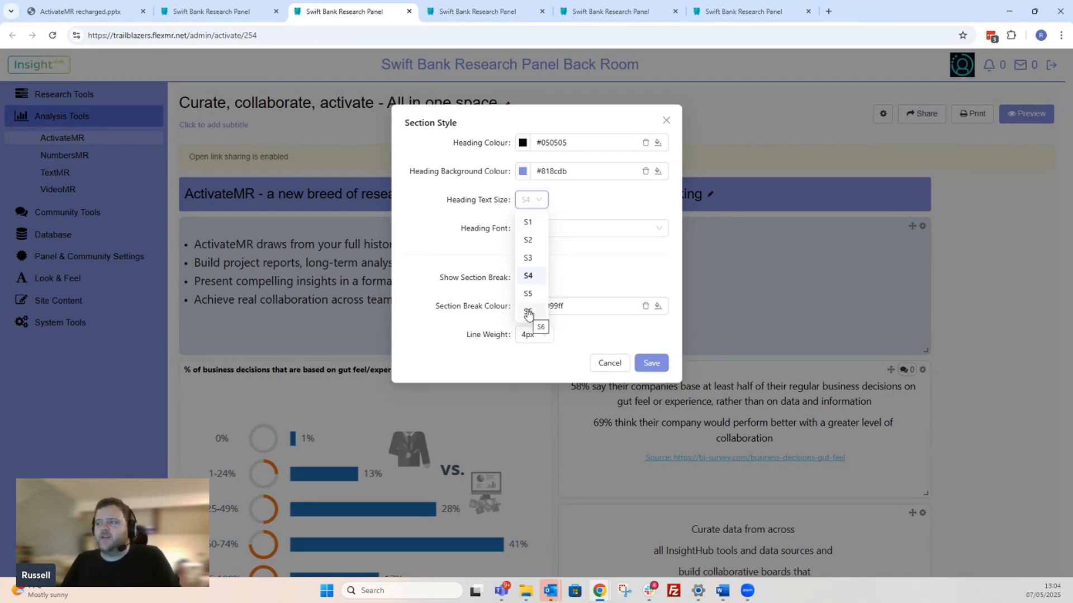
click(624, 201)
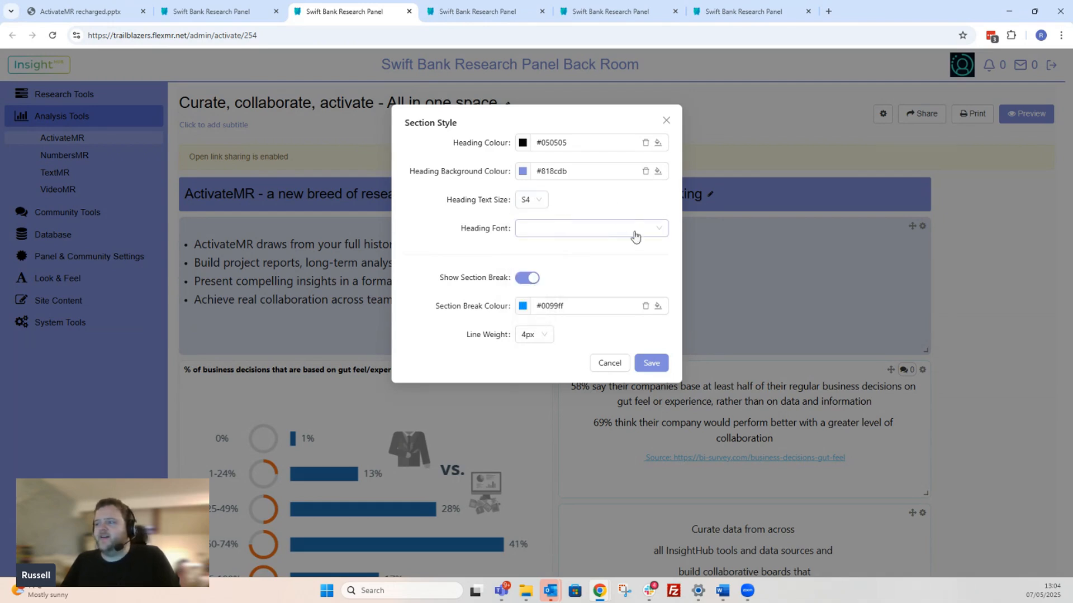
click(643, 233)
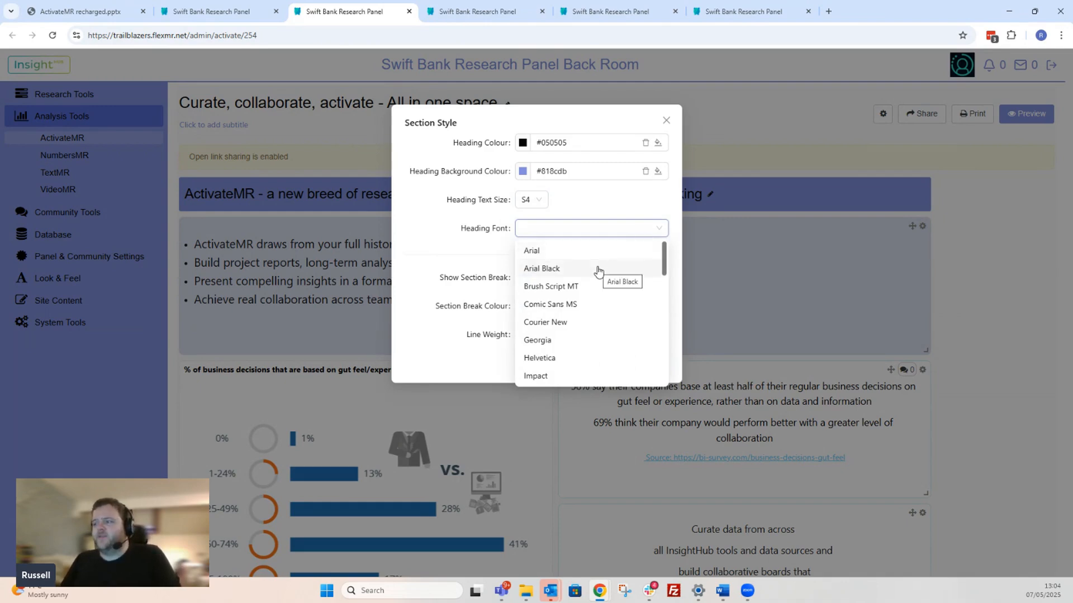
scroll(598, 271, down, 3)
scroll(598, 271, up, 3)
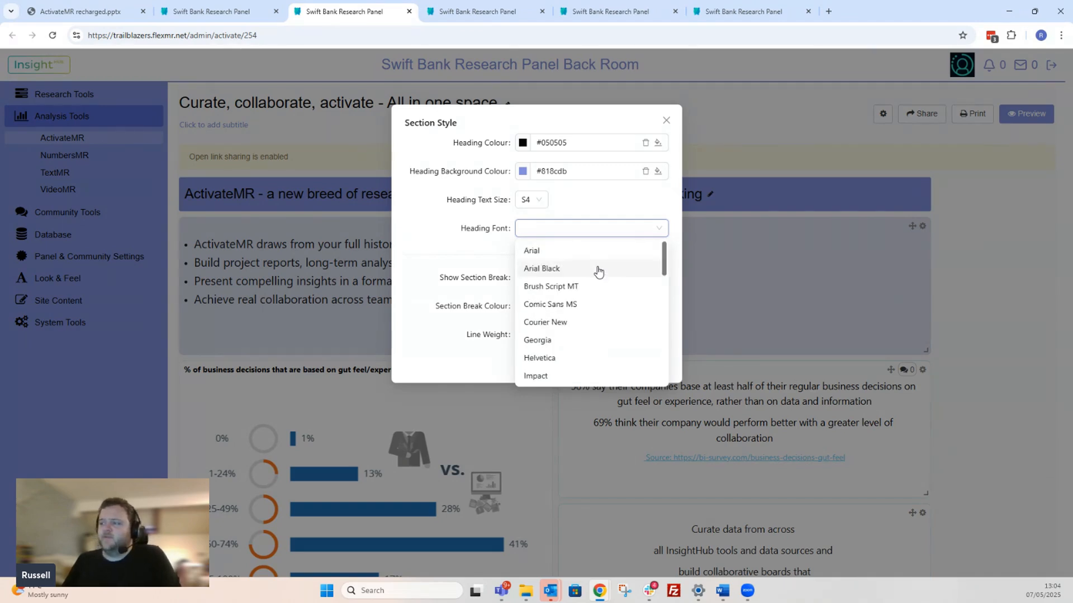
click(590, 208)
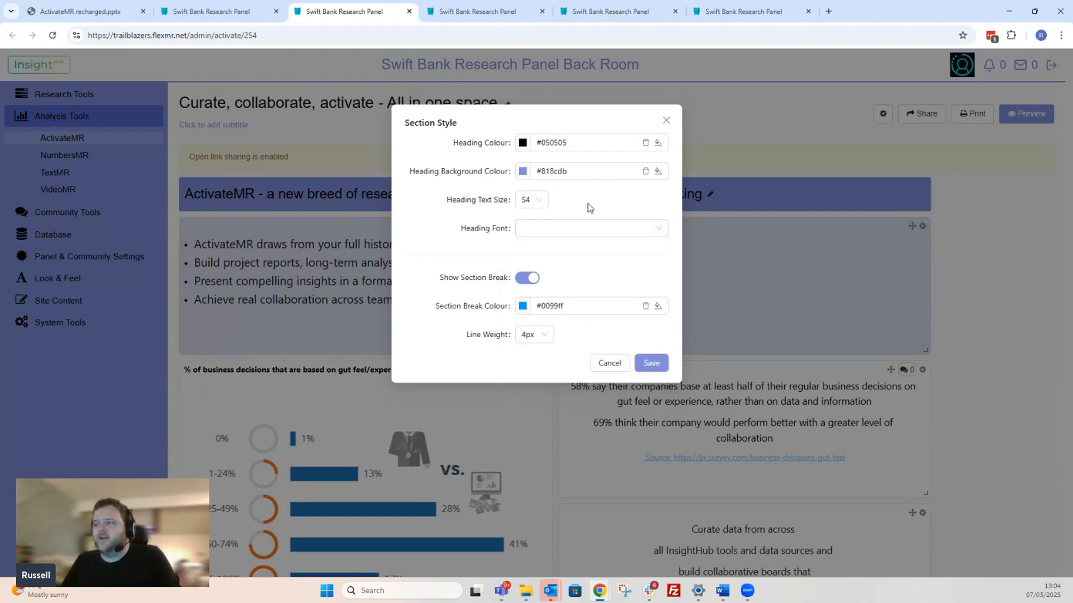
- Toggle the section break off and on, set its colour to #cf2525 and line weight to 6px, and save the section style
click(527, 279)
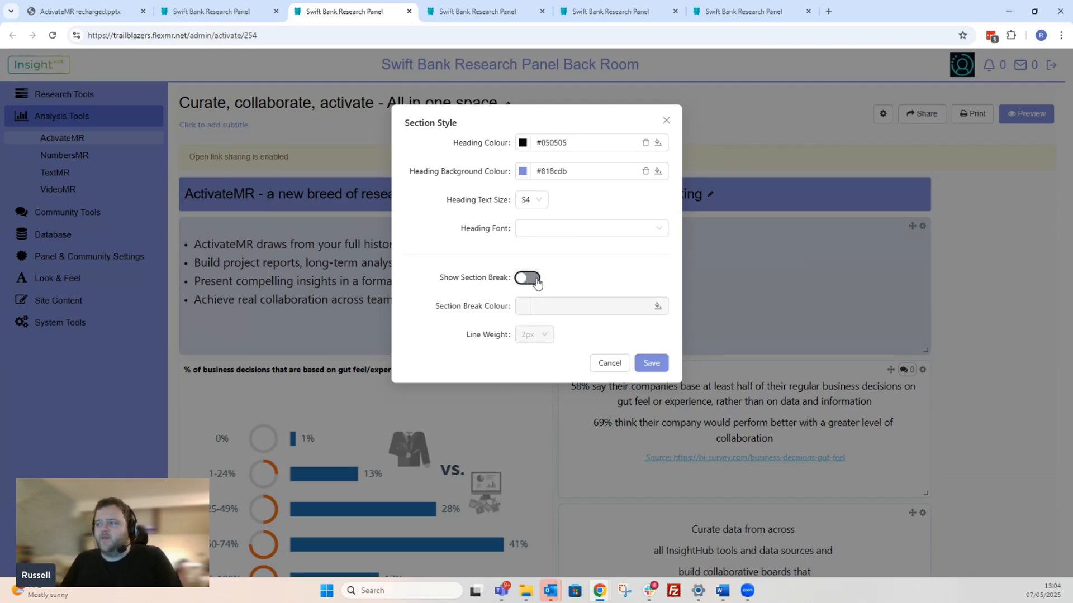
click(529, 278)
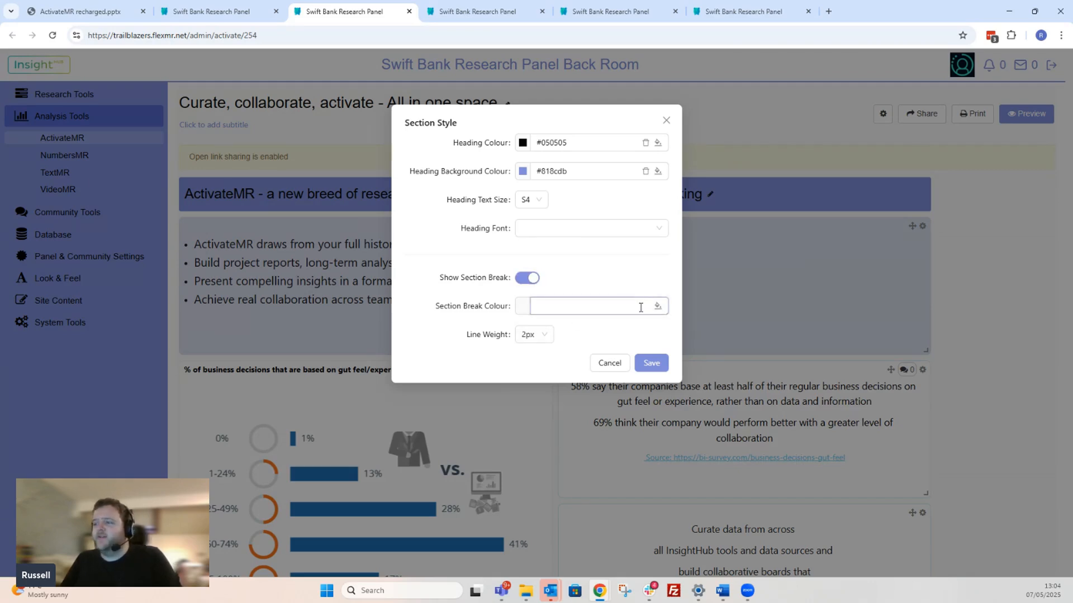
click(658, 308)
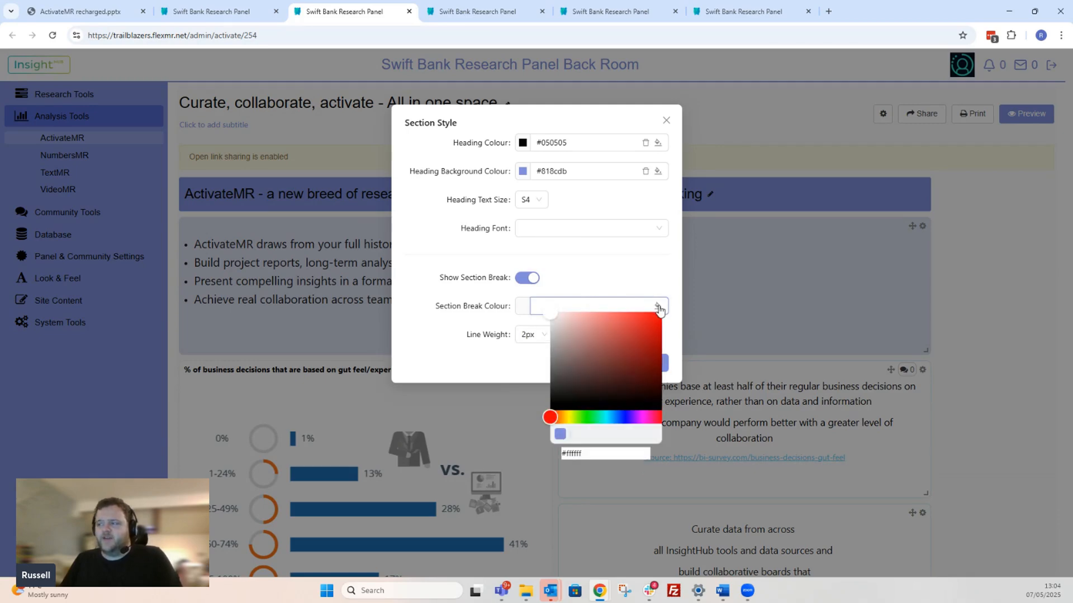
click(641, 329)
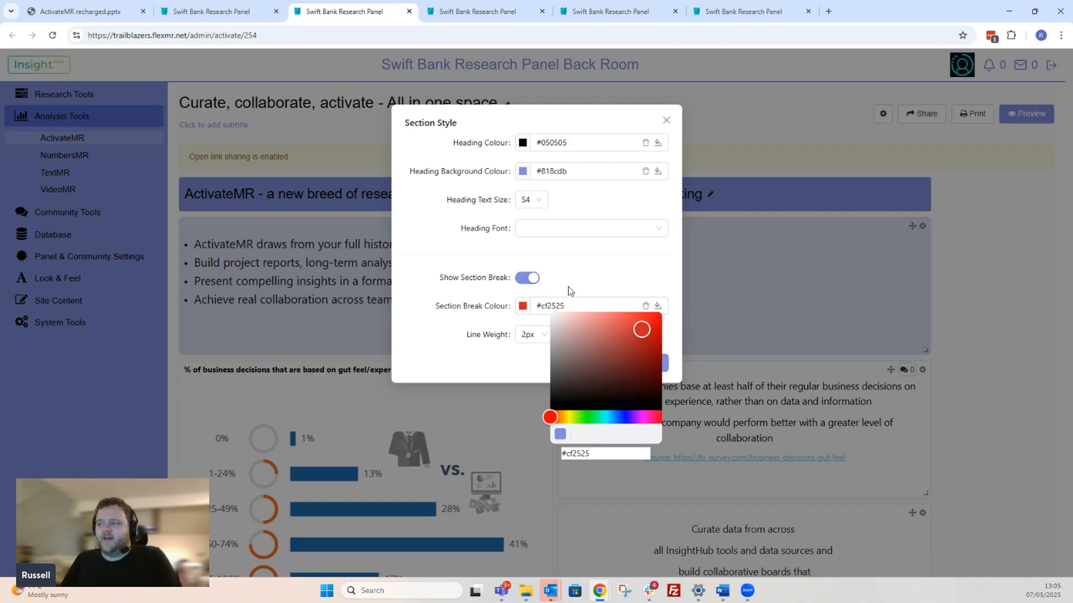
click(536, 338)
click(539, 341)
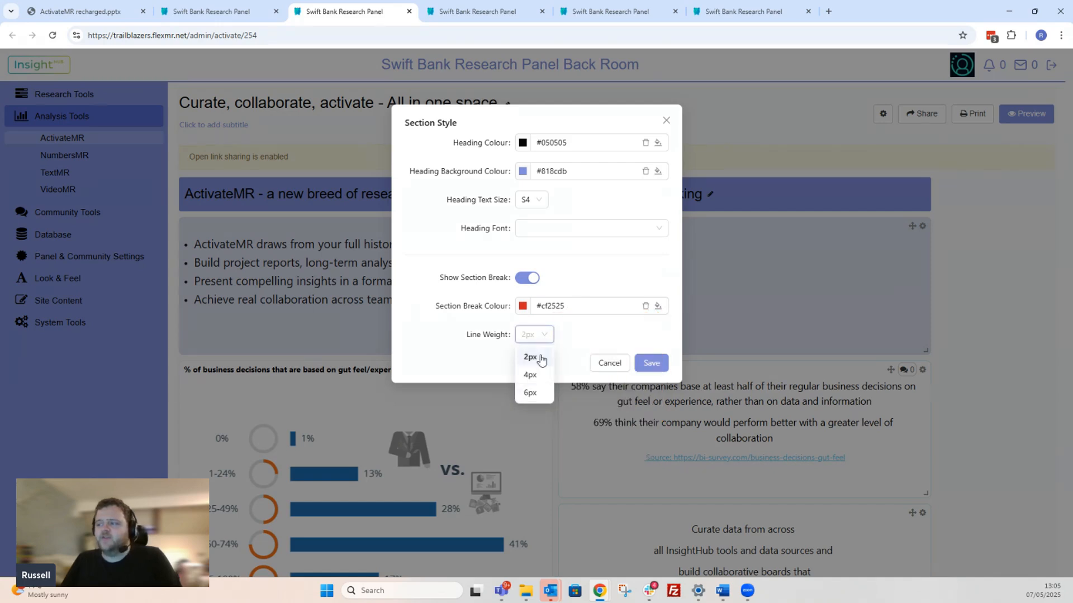
click(535, 393)
click(651, 363)
- Check the section break line above the Creative ActivateMR Boards section, and return to the upper part of the board
scroll(917, 323, down, 7)
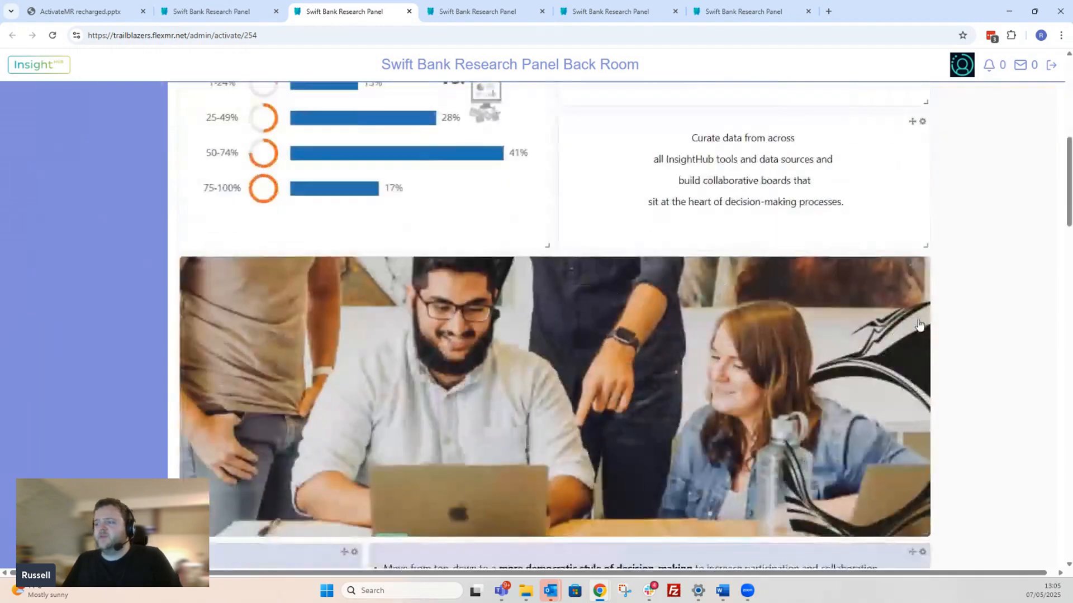
scroll(918, 324, down, 15)
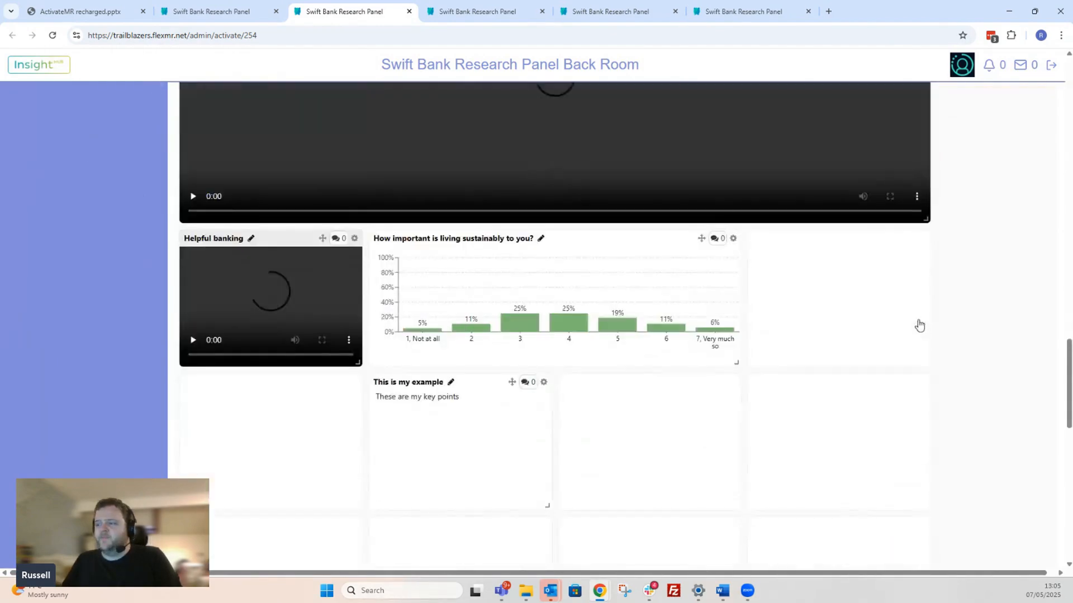
scroll(919, 325, down, 5)
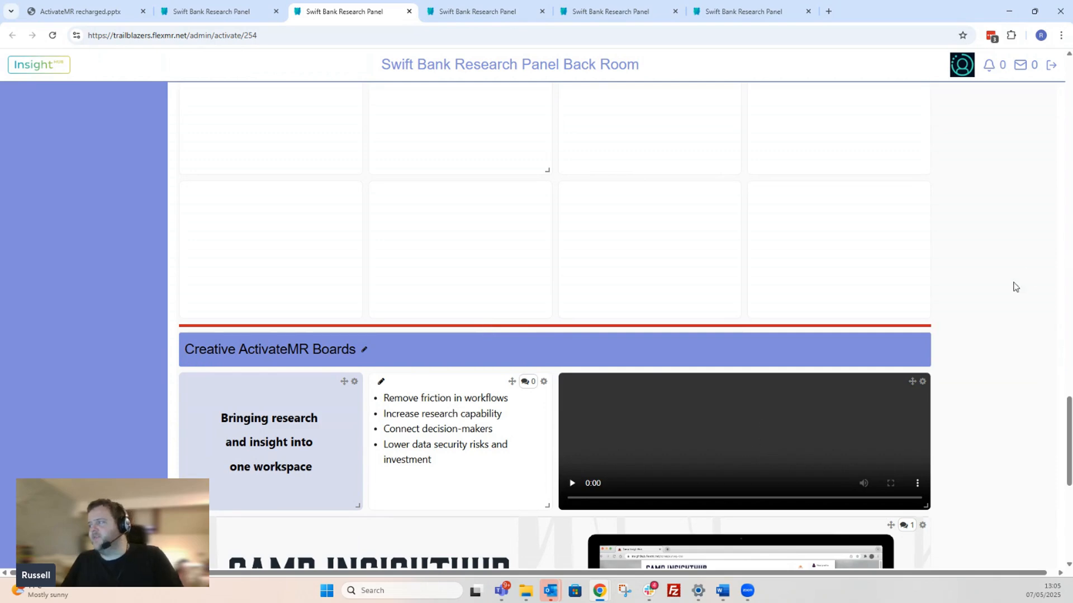
drag(1068, 441, 1059, 57)
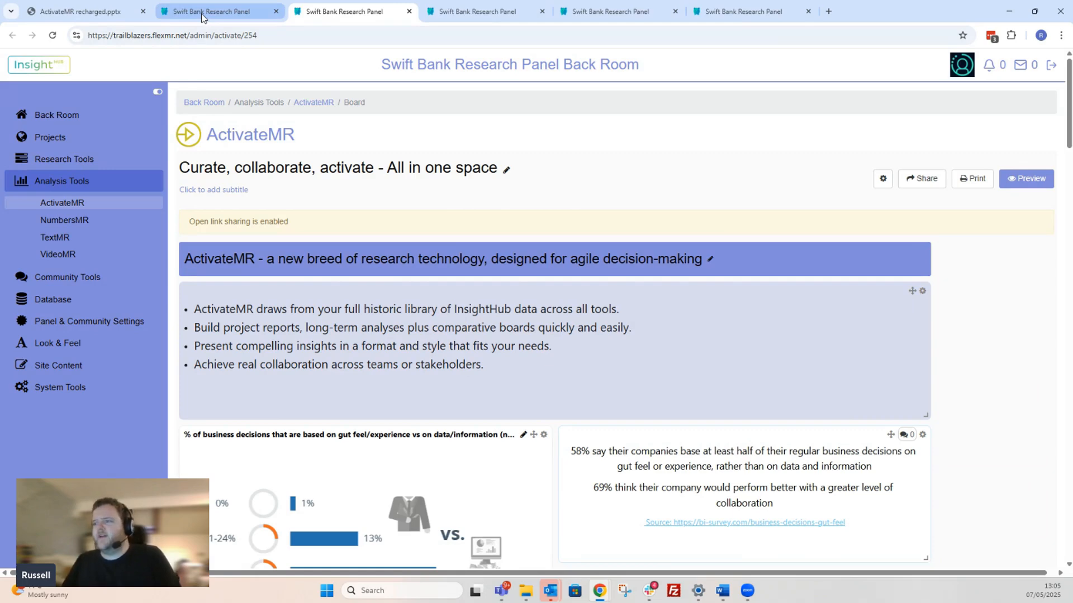
mouse_move(201, 18)
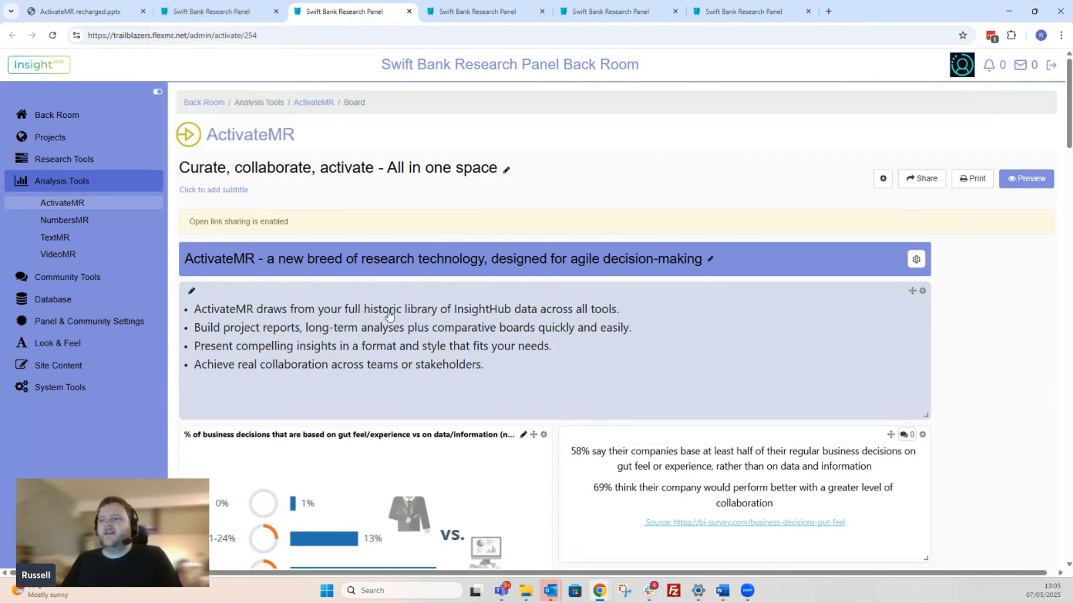
scroll(271, 302, down, 3)
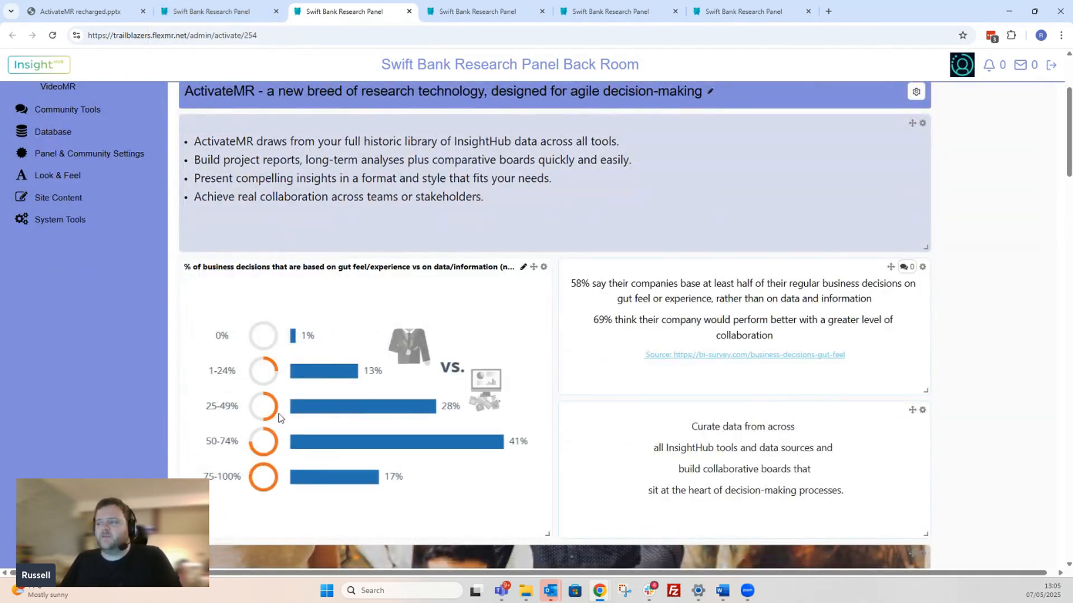
scroll(446, 199, up, 2)
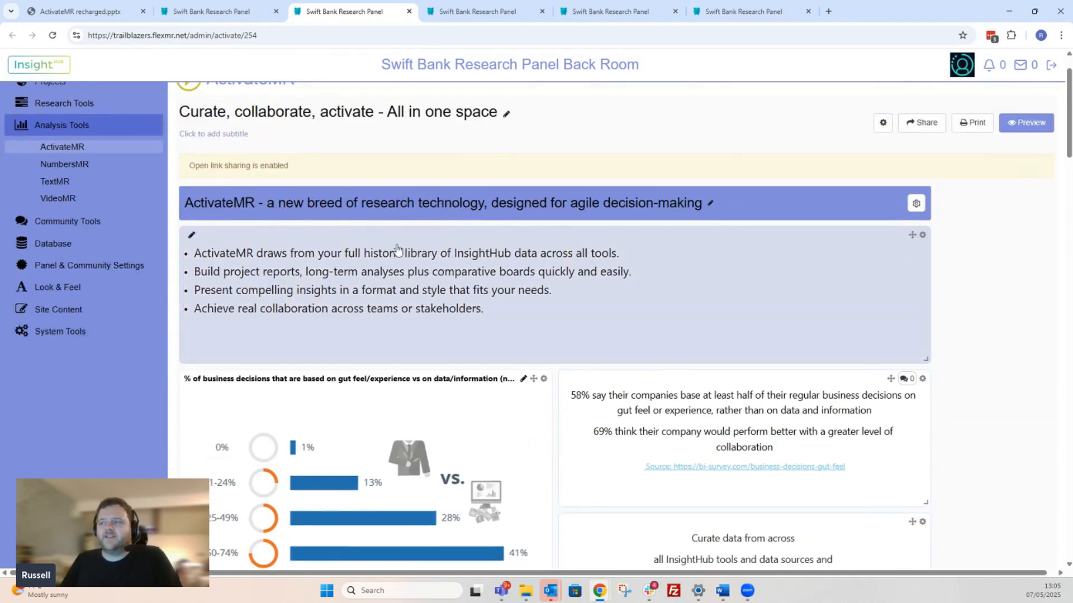
- Switch to the ActivateMR board list and view the Save as Template form for Monthly stats Jan 25, closing it without saving
click(220, 6)
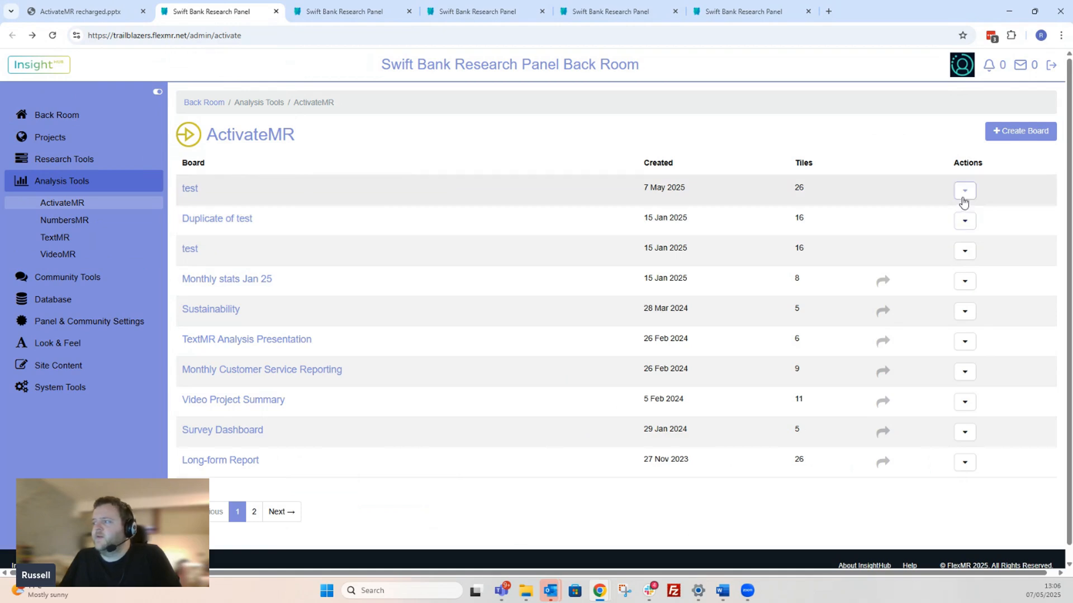
click(967, 283)
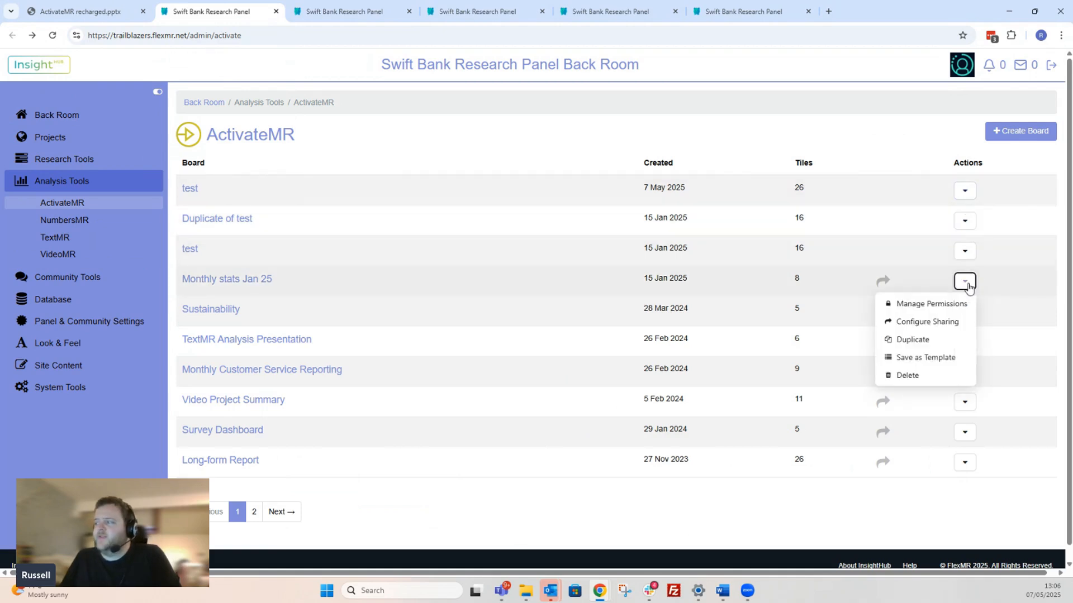
click(926, 361)
click(443, 166)
click(443, 162)
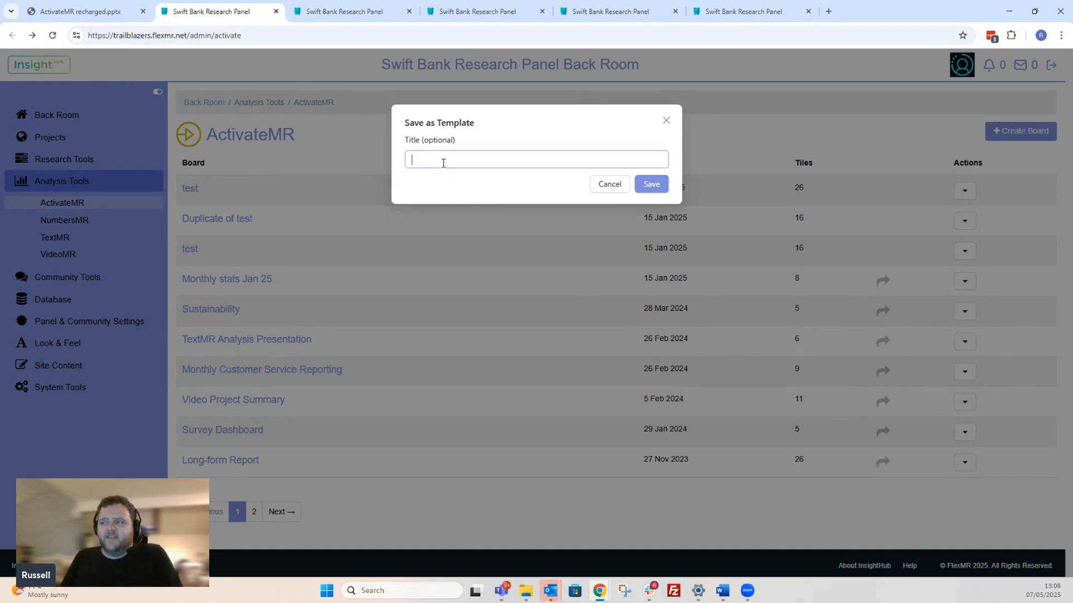
click(666, 121)
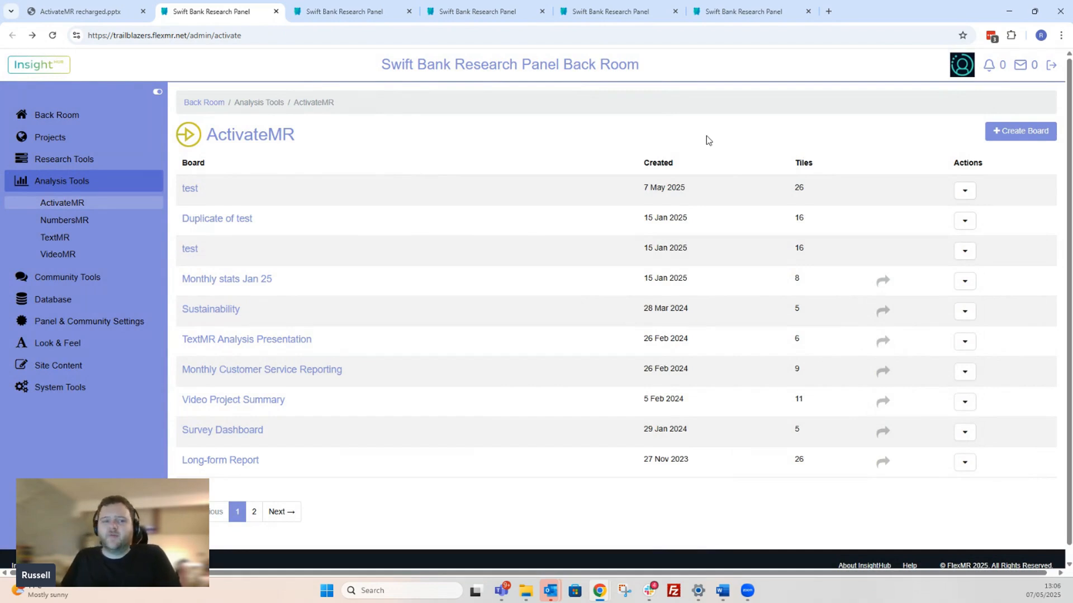
- Create a new board titled "test" from the "Long form report 2.0" template, leaving comments enabled
click(1021, 134)
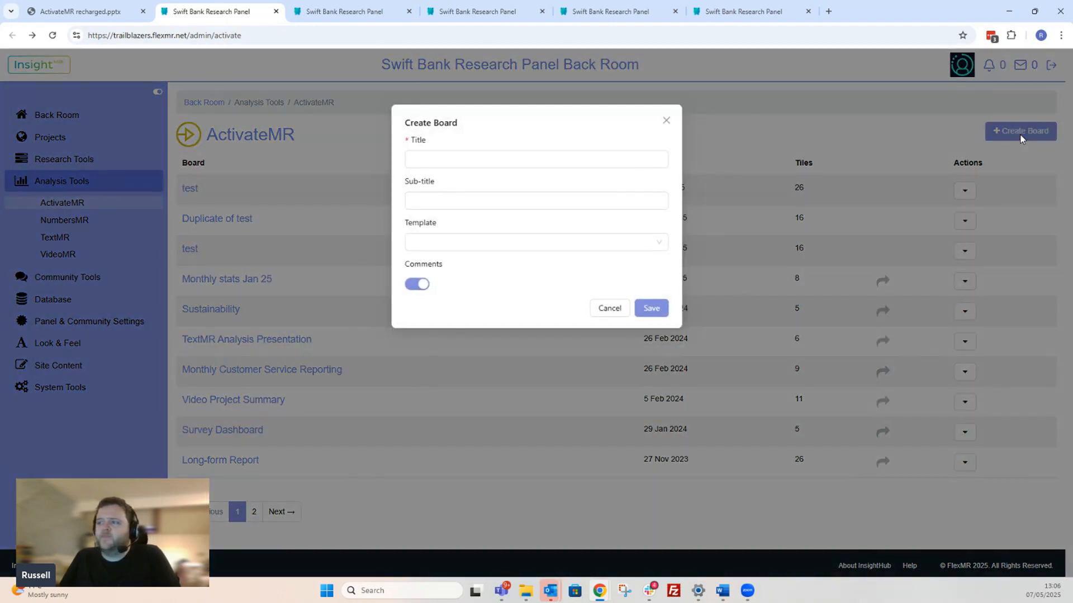
click(492, 247)
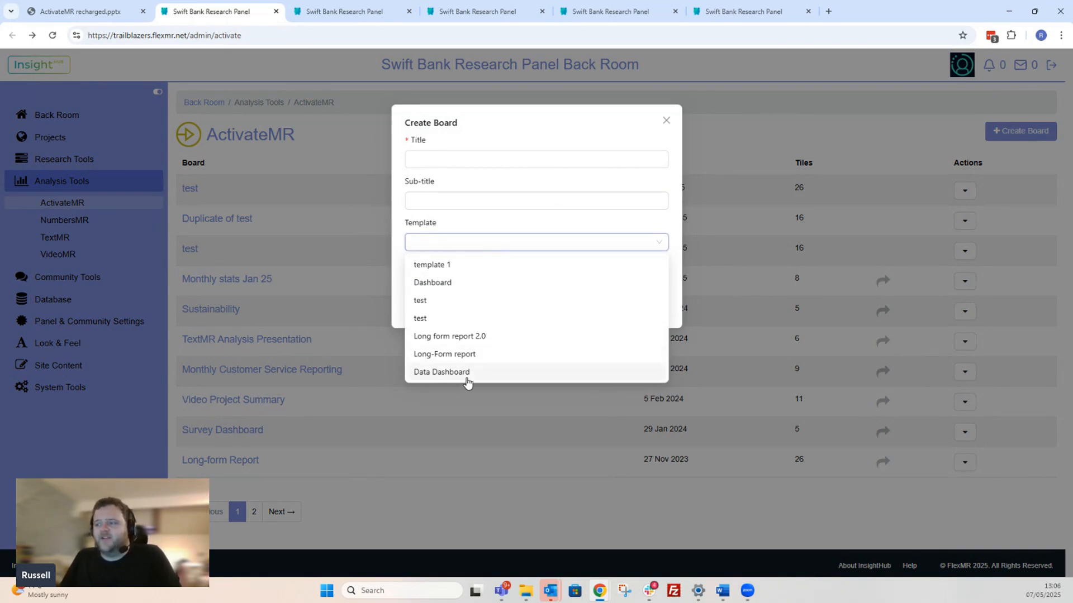
click(461, 337)
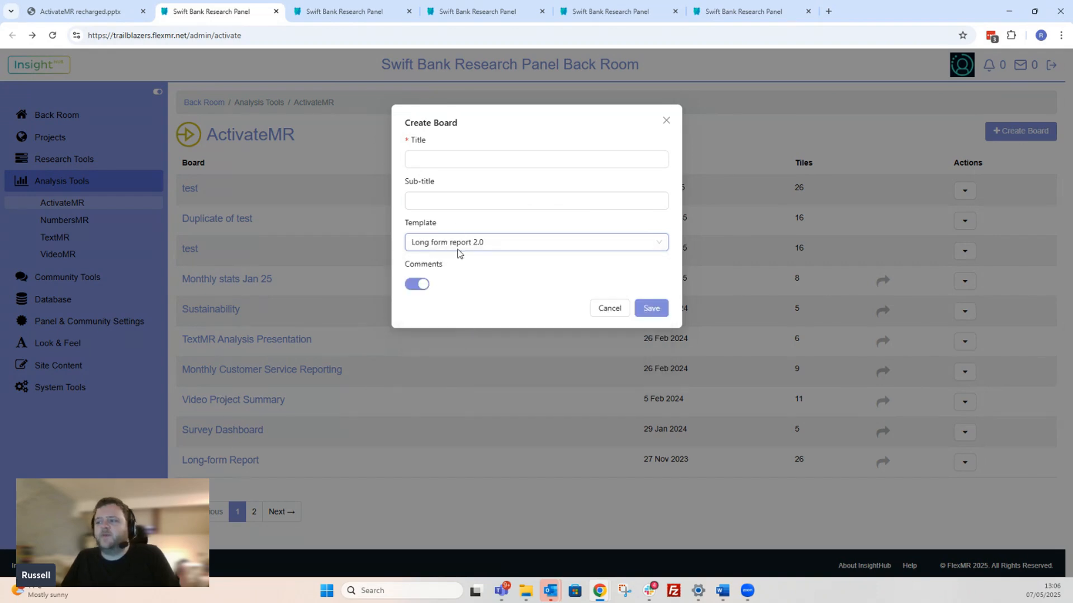
click(444, 161)
text(test)
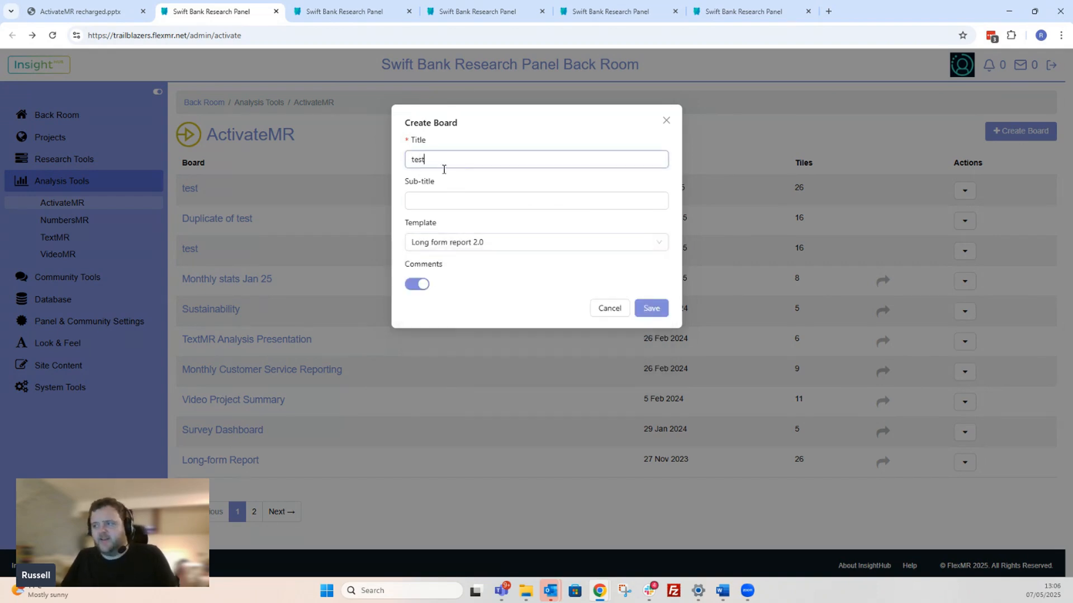
click(655, 310)
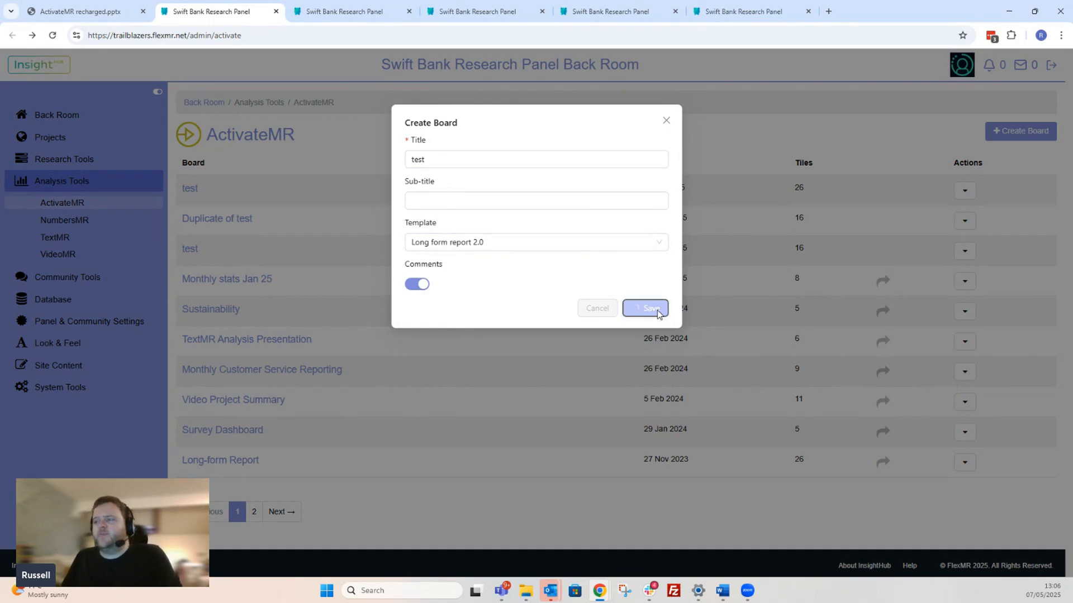
- Look over the new board's opening section and open the Executive summary text for editing
scroll(378, 287, down, 2)
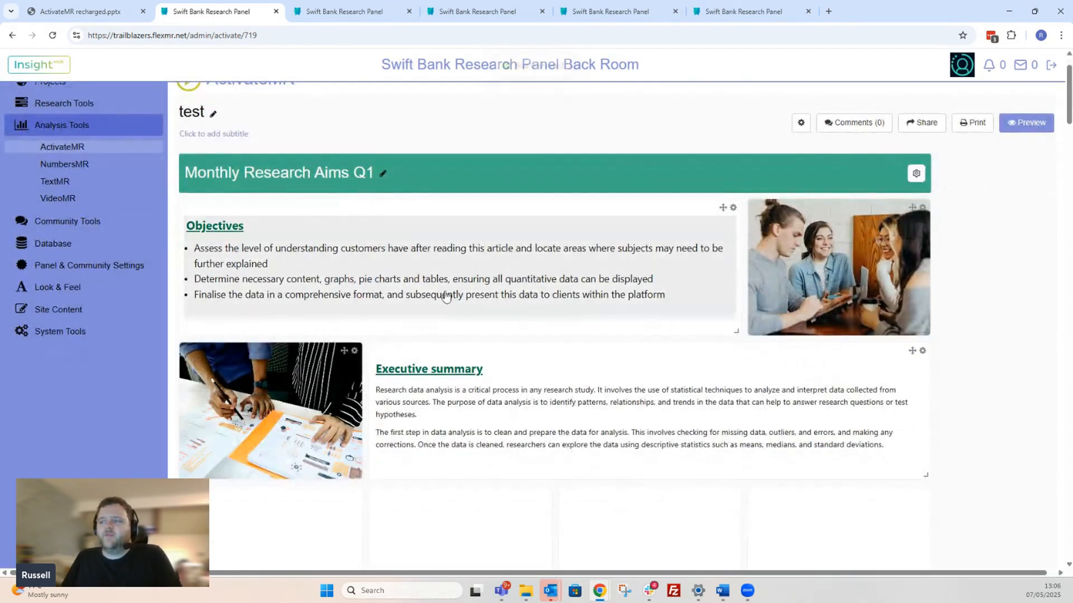
scroll(377, 288, down, 1)
scroll(601, 264, down, 1)
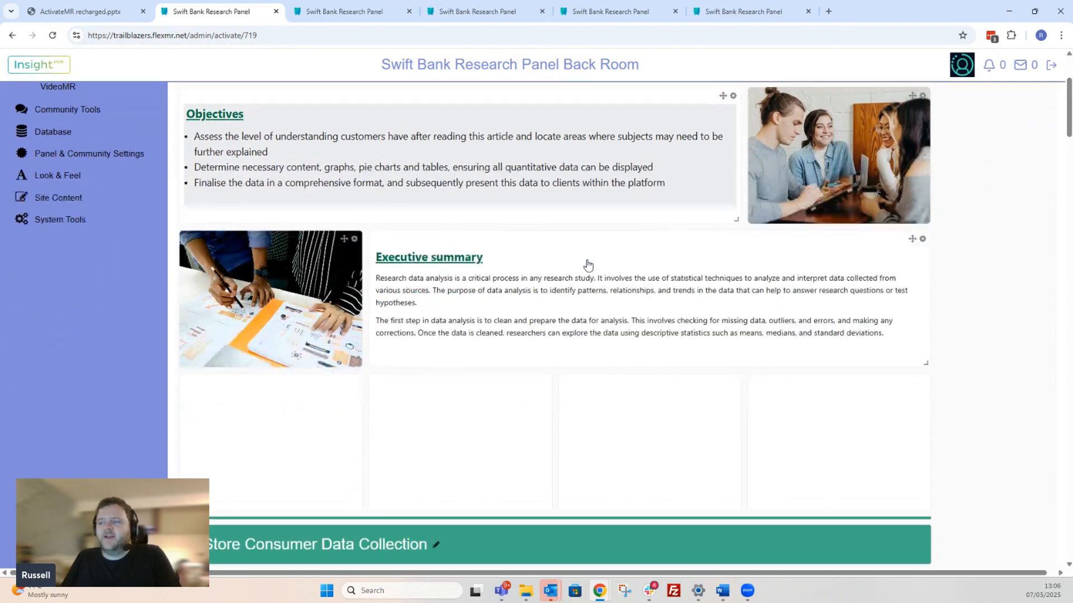
click(461, 299)
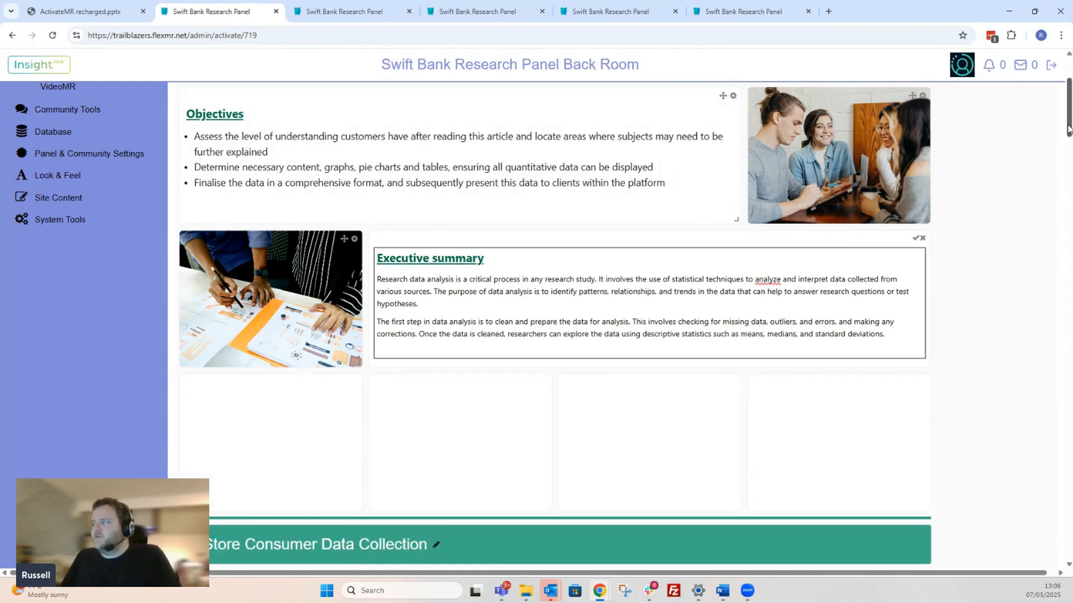
- Open the board's print preview, check how its sections are split across the pages, and cancel without printing
scroll(1070, 92, up, 3)
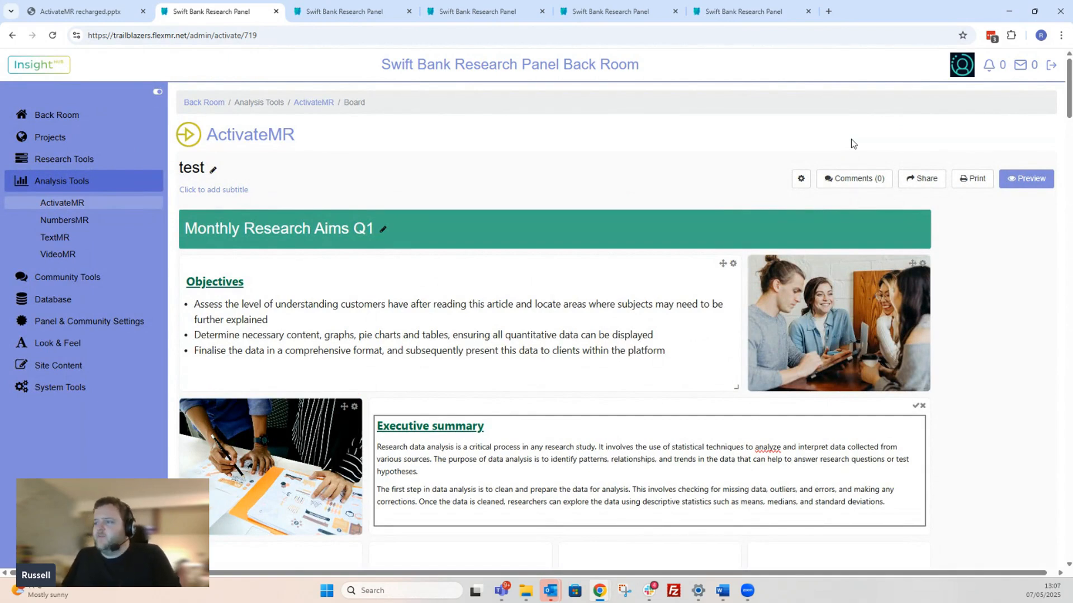
click(972, 179)
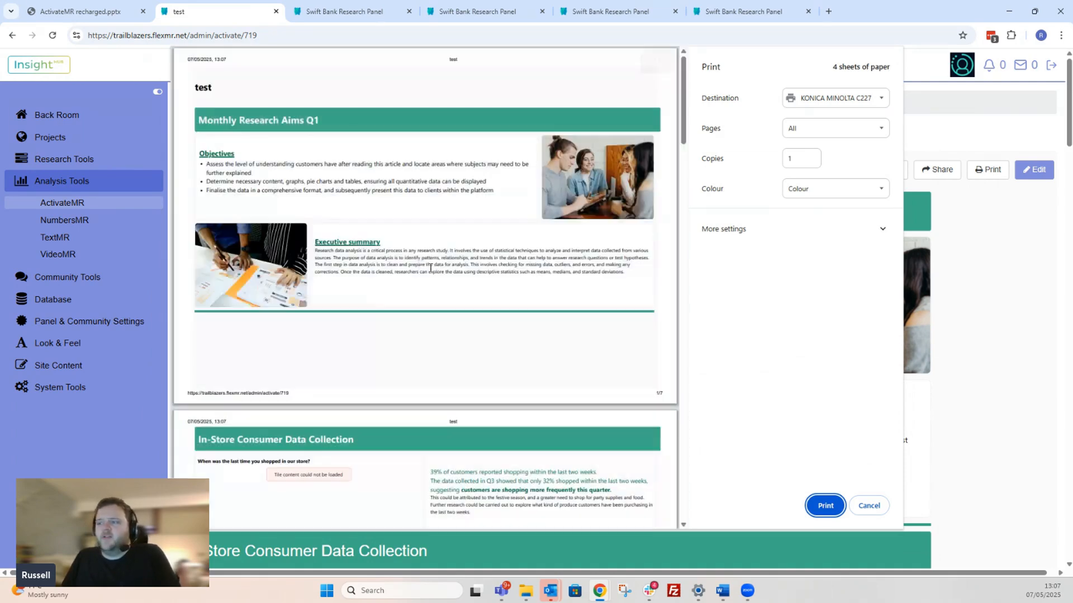
scroll(381, 197, down, 3)
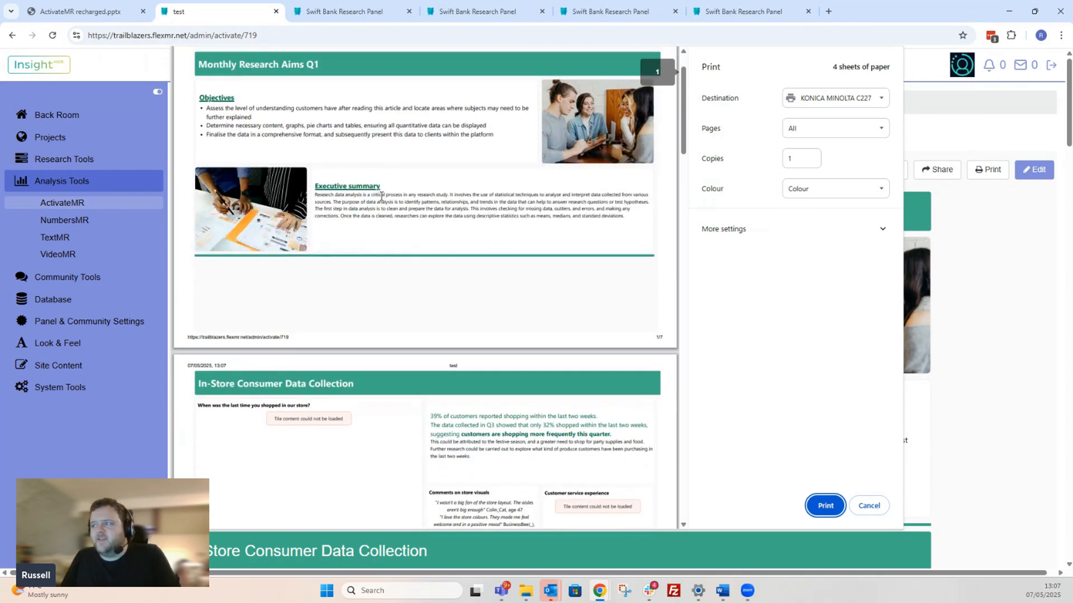
scroll(381, 196, down, 3)
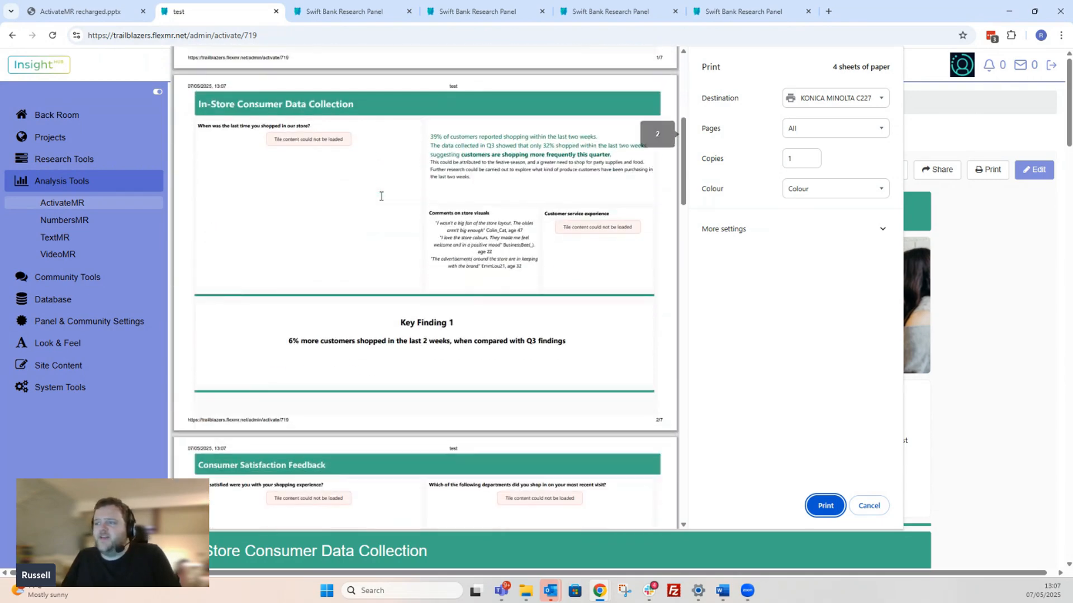
scroll(381, 196, down, 2)
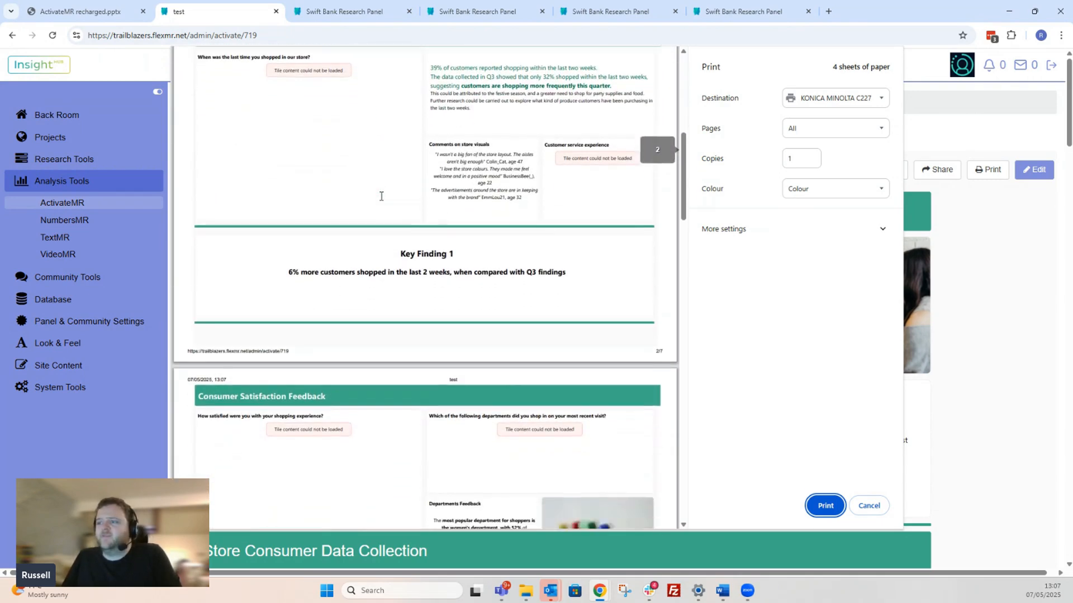
scroll(660, 260, down, 4)
scroll(659, 260, up, 12)
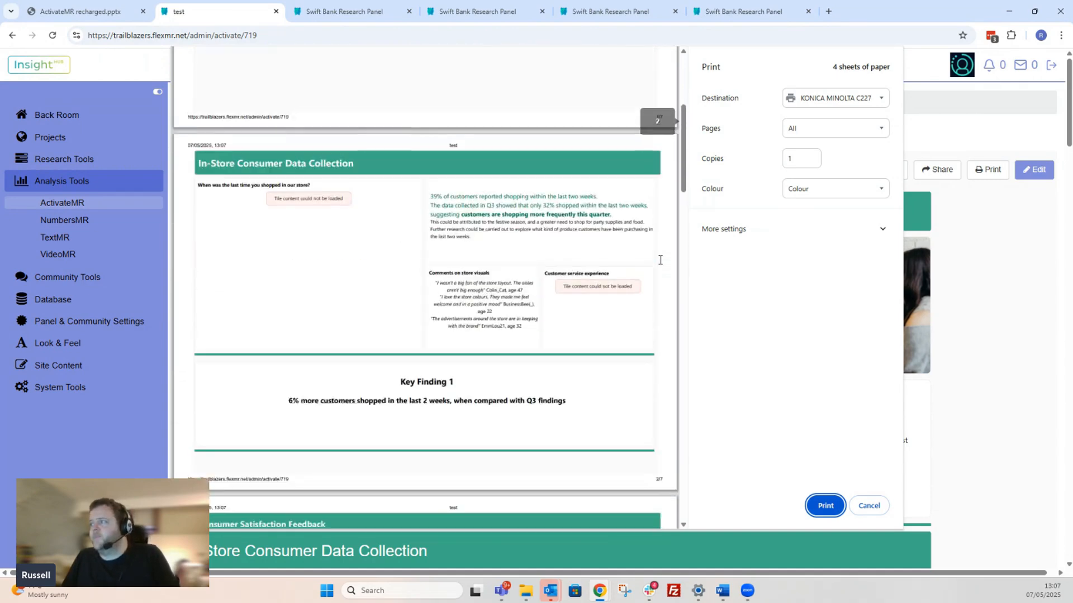
click(869, 506)
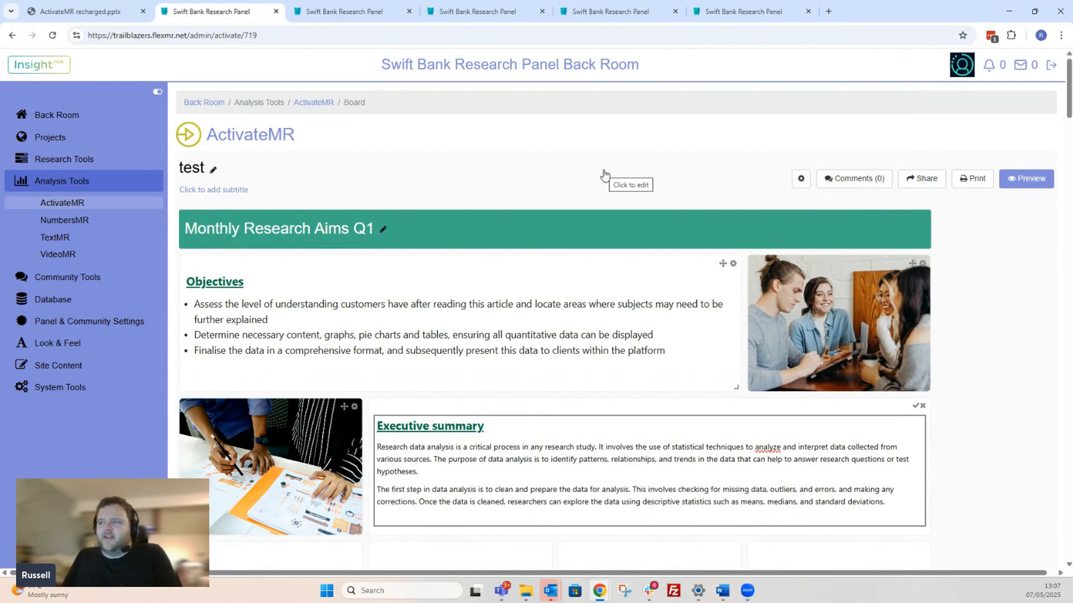
- View the TextMR charts offered for "PromptAI Analysis - Sustainability Survey" in an empty tile below the Executive summary row, without adding one
scroll(603, 175, down, 1)
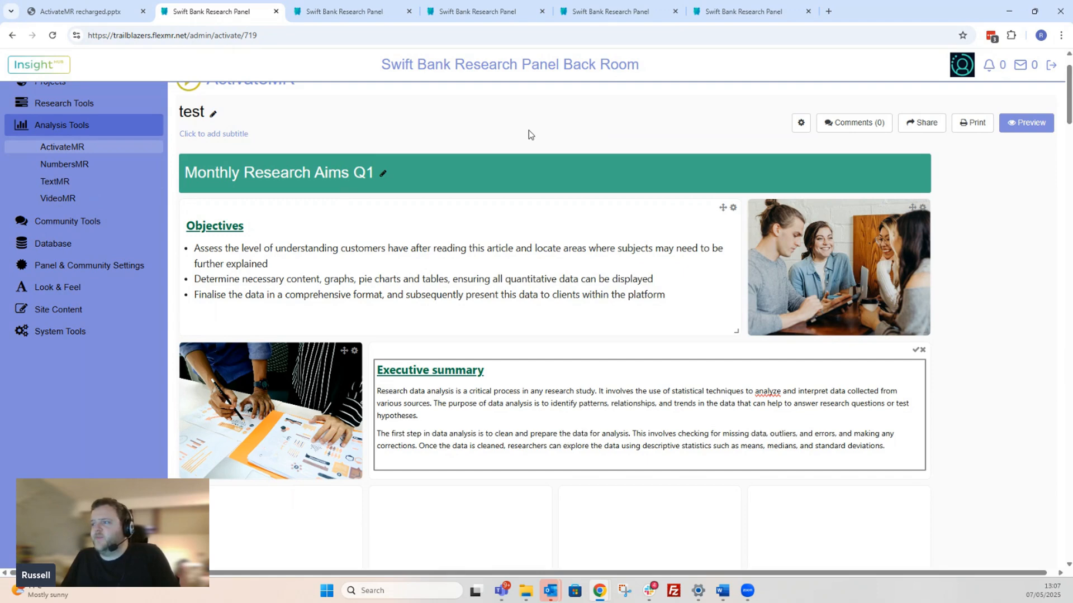
scroll(964, 391, down, 2)
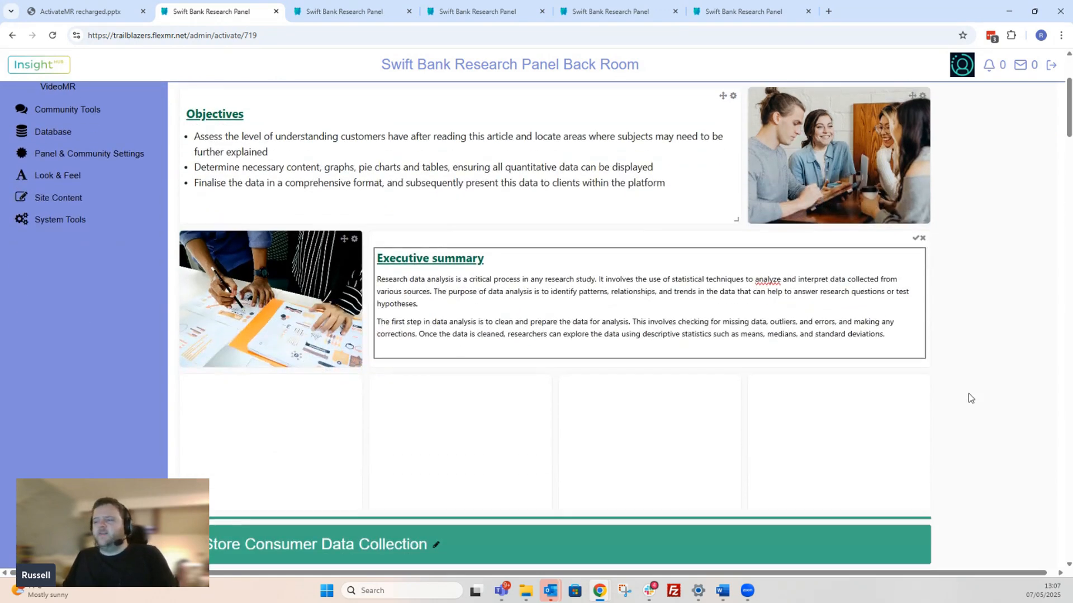
mouse_move(274, 451)
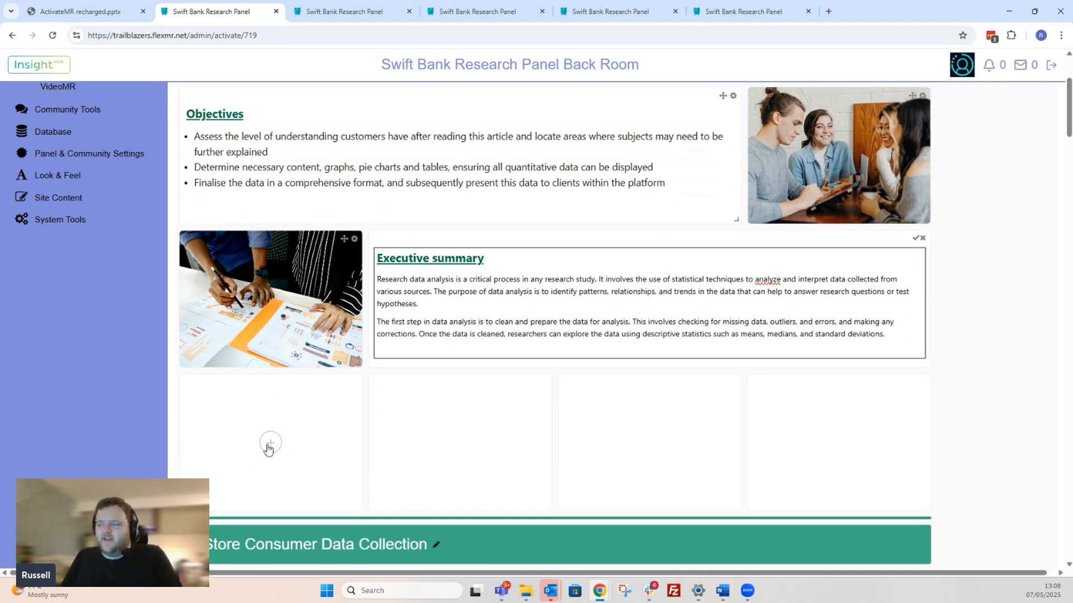
click(269, 444)
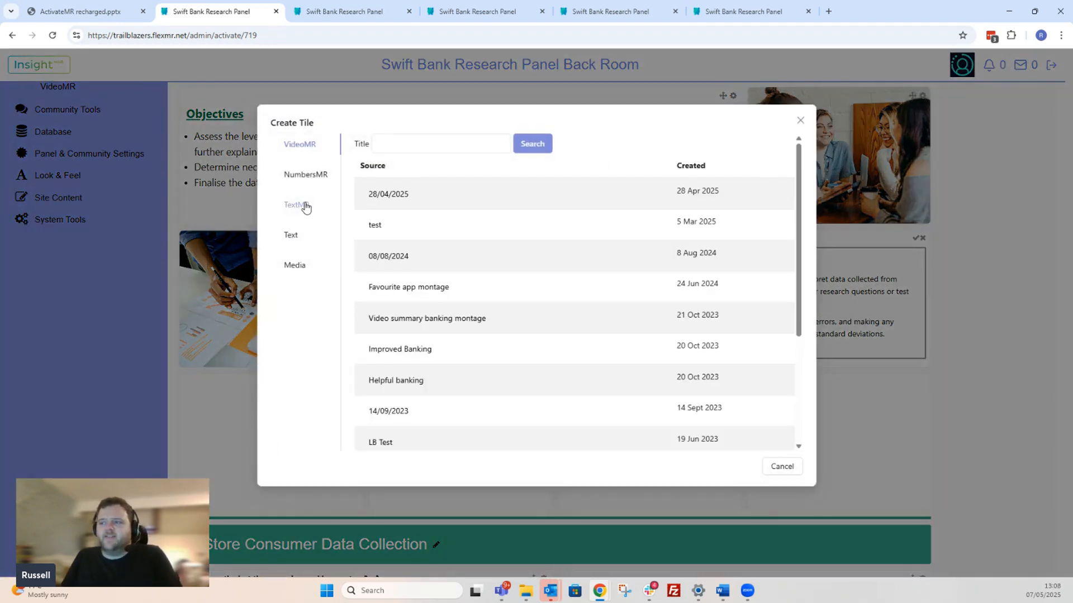
click(306, 207)
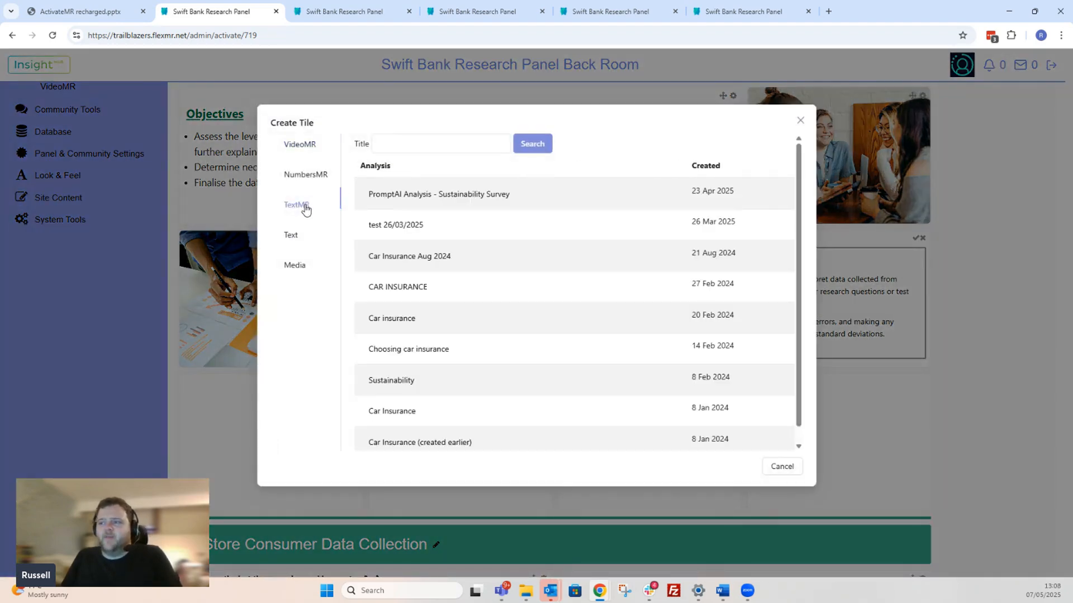
click(391, 195)
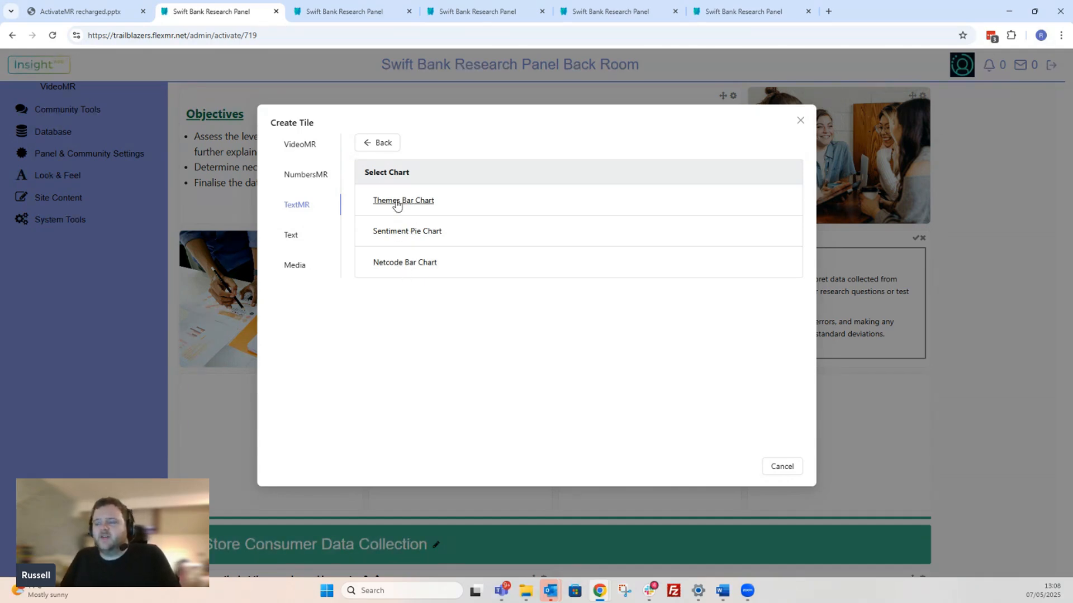
click(800, 122)
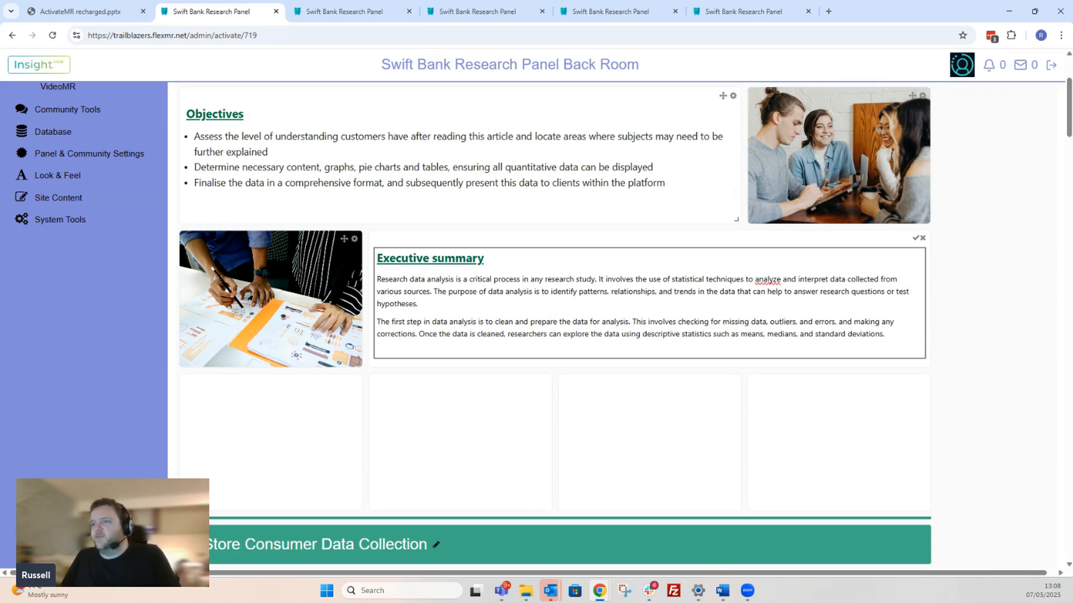
- Review the heading levels and font families available for the first Executive summary paragraph, keep the current formatting, and save the text tile
scroll(417, 162, up, 1)
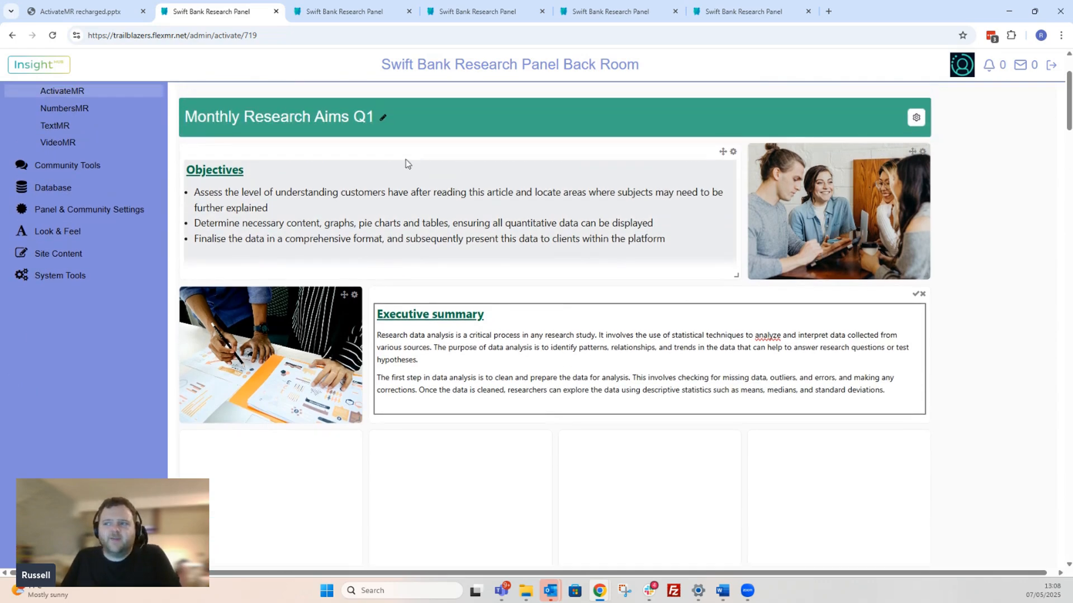
double_click(449, 317)
click(563, 375)
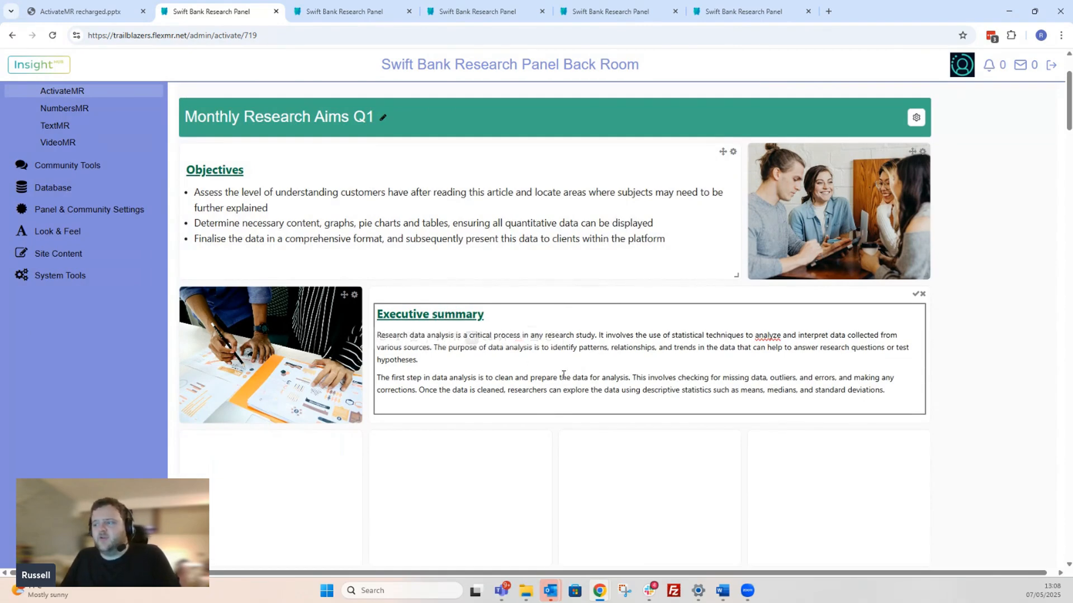
triple_click(426, 360)
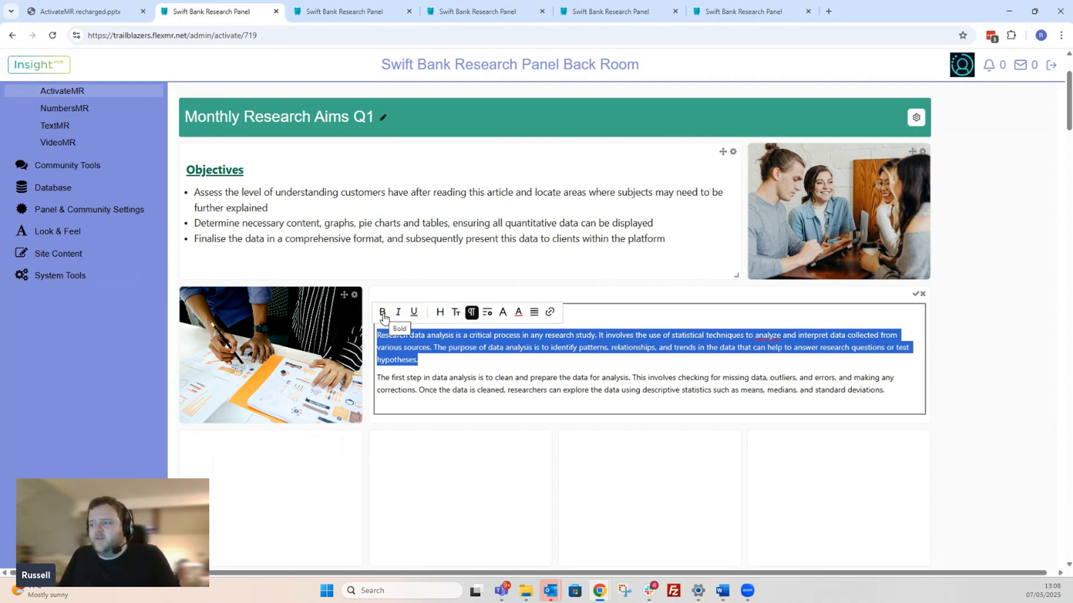
click(440, 315)
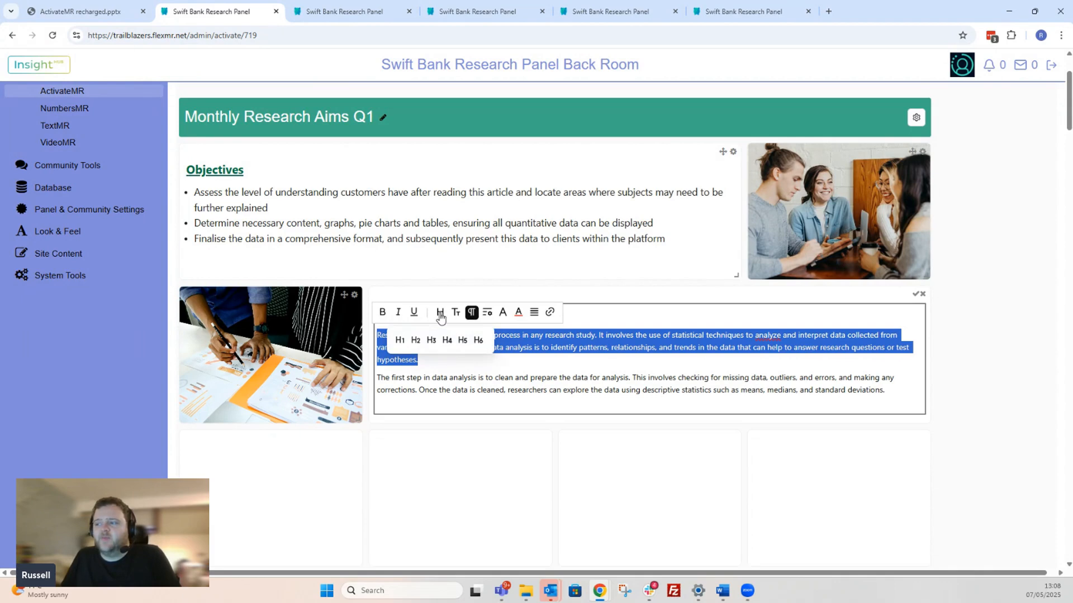
click(502, 314)
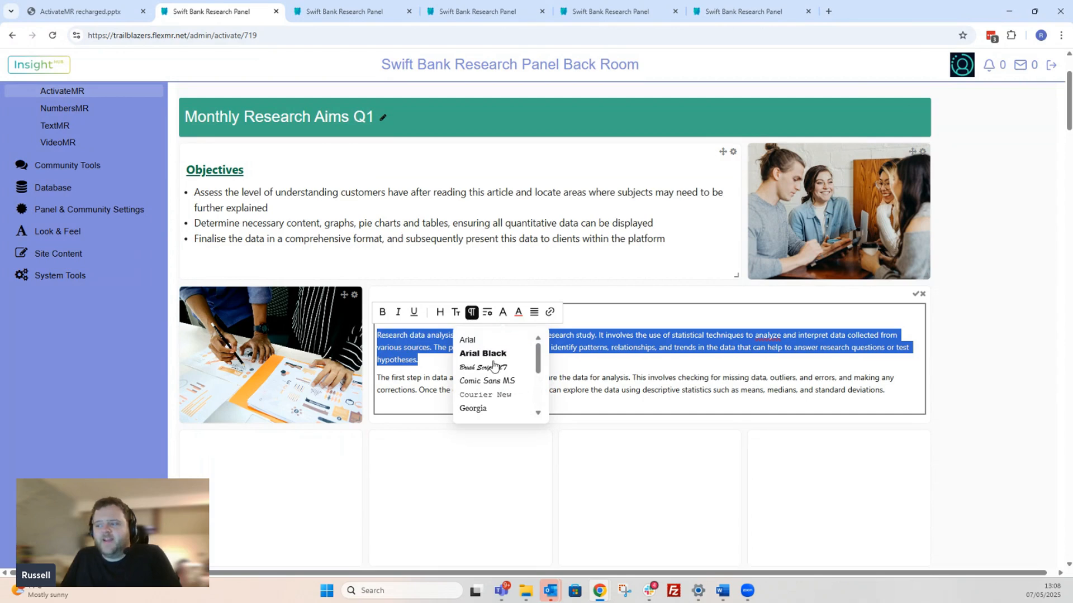
scroll(492, 364, down, 5)
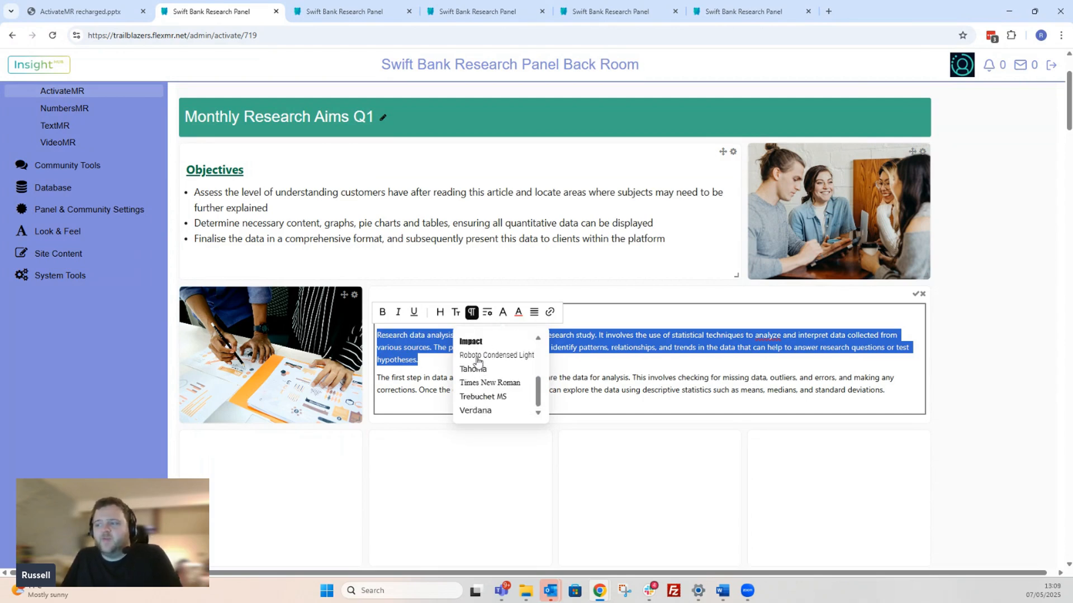
scroll(476, 343, up, 5)
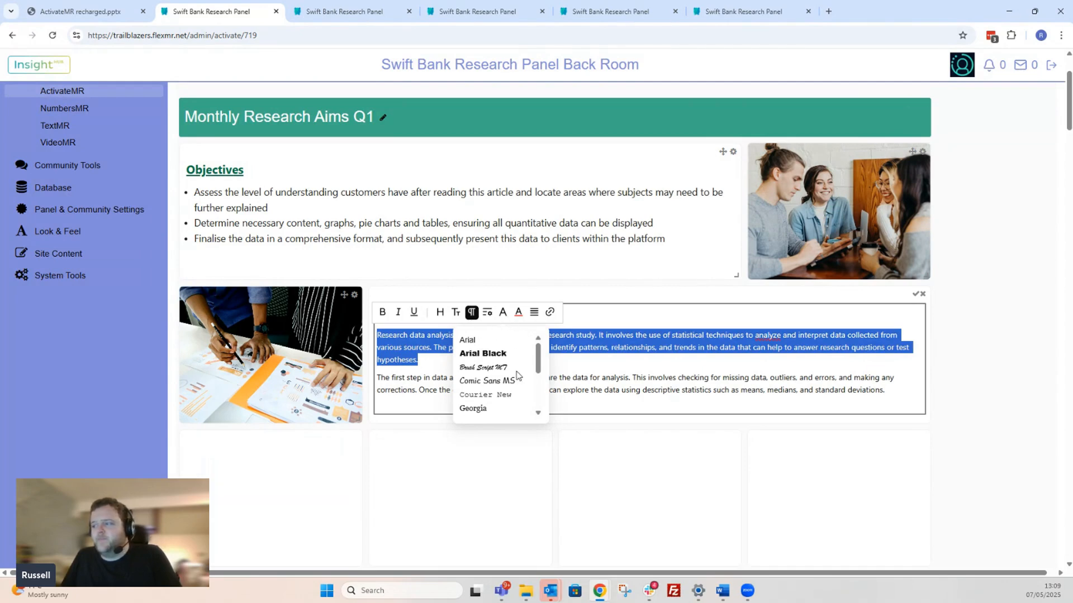
click(640, 367)
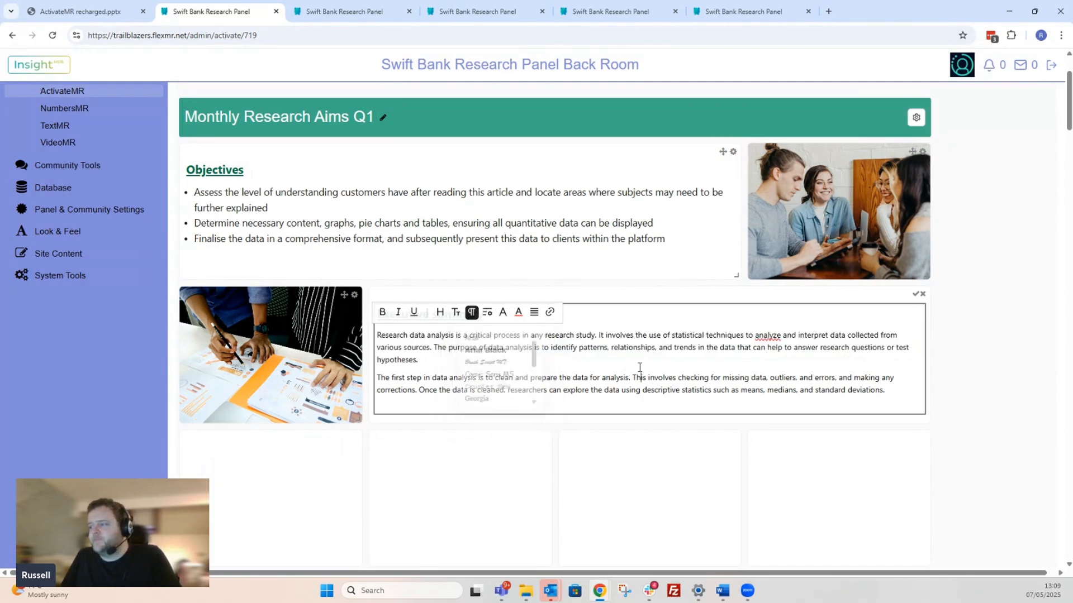
click(916, 298)
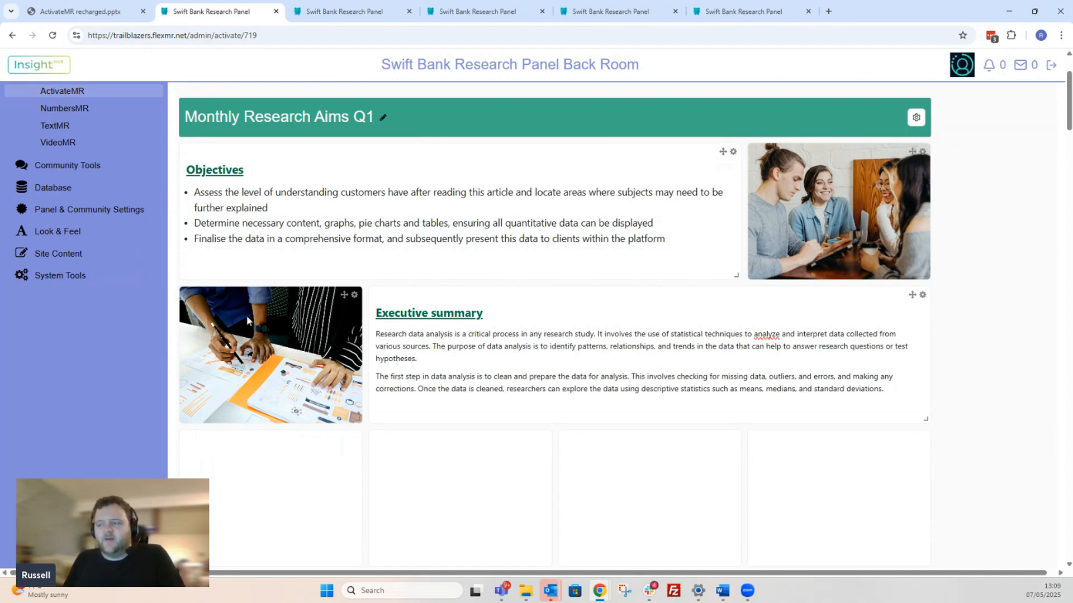
- View the layout settings of the image tile beside the Executive summary, close them without saving, and return to the board's header
click(354, 296)
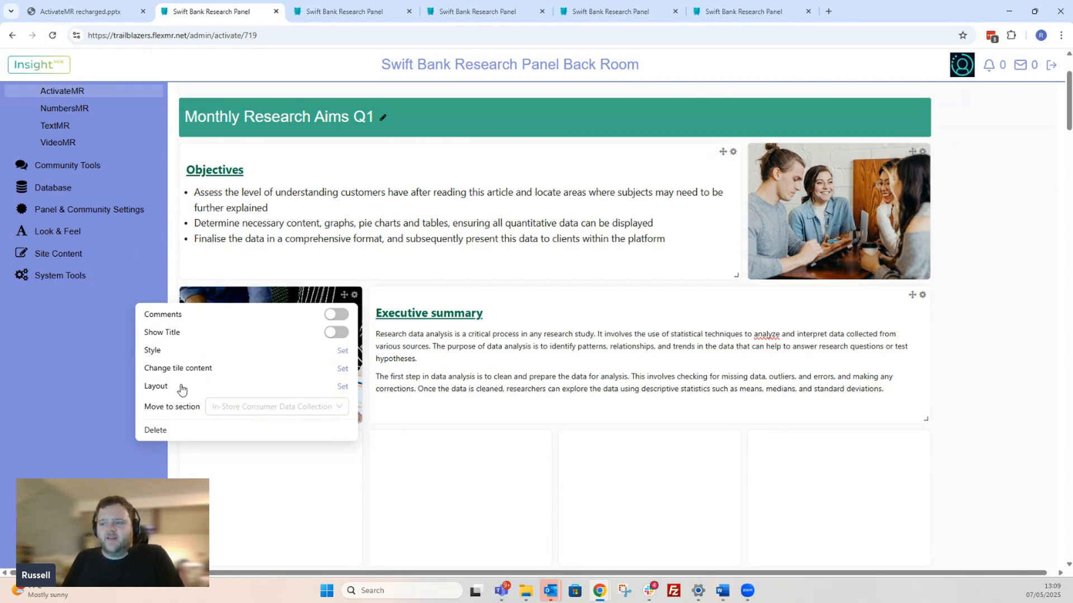
click(343, 386)
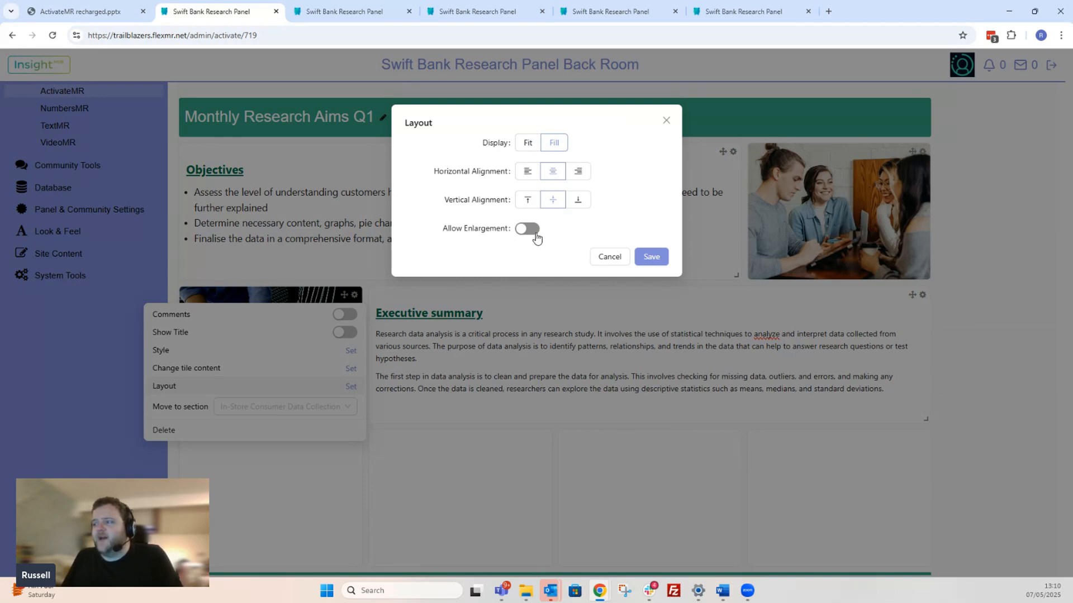
click(666, 121)
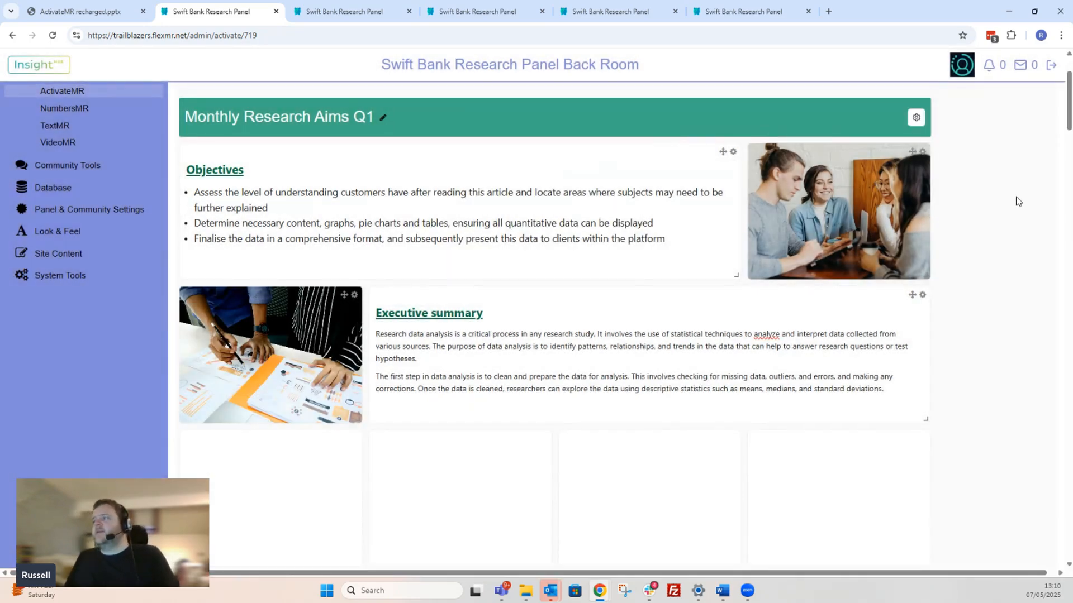
scroll(1017, 201, up, 3)
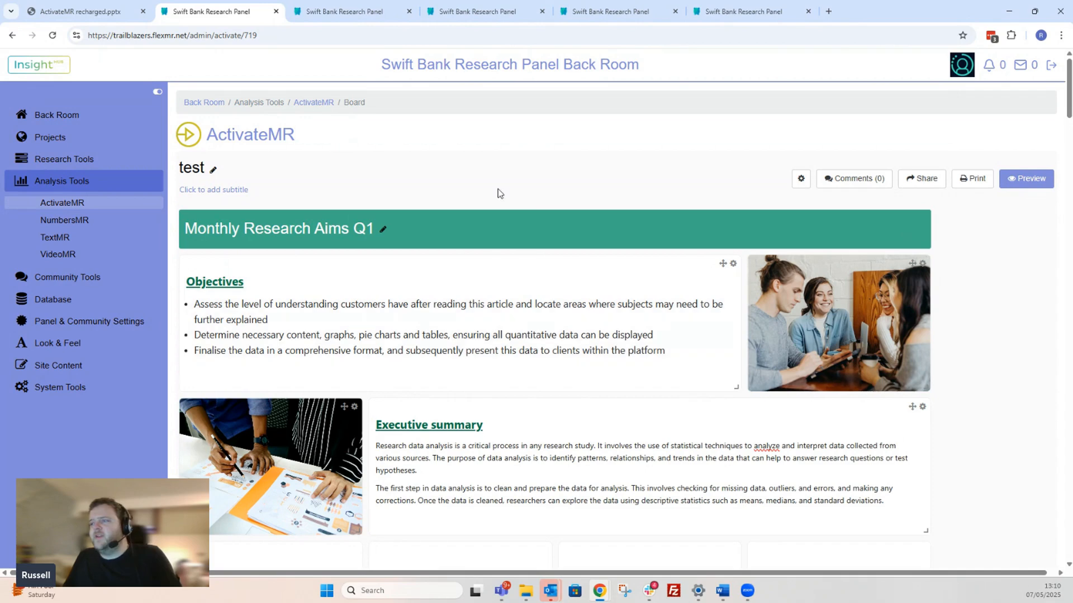
- View the discussion for the whole board and close it without adding a comment
click(860, 178)
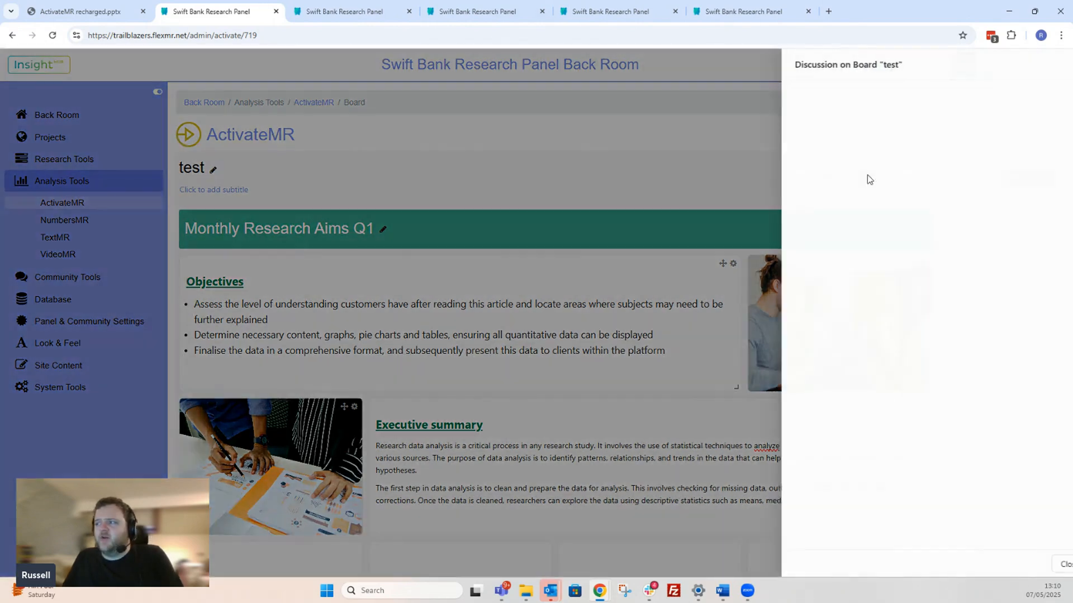
click(1046, 564)
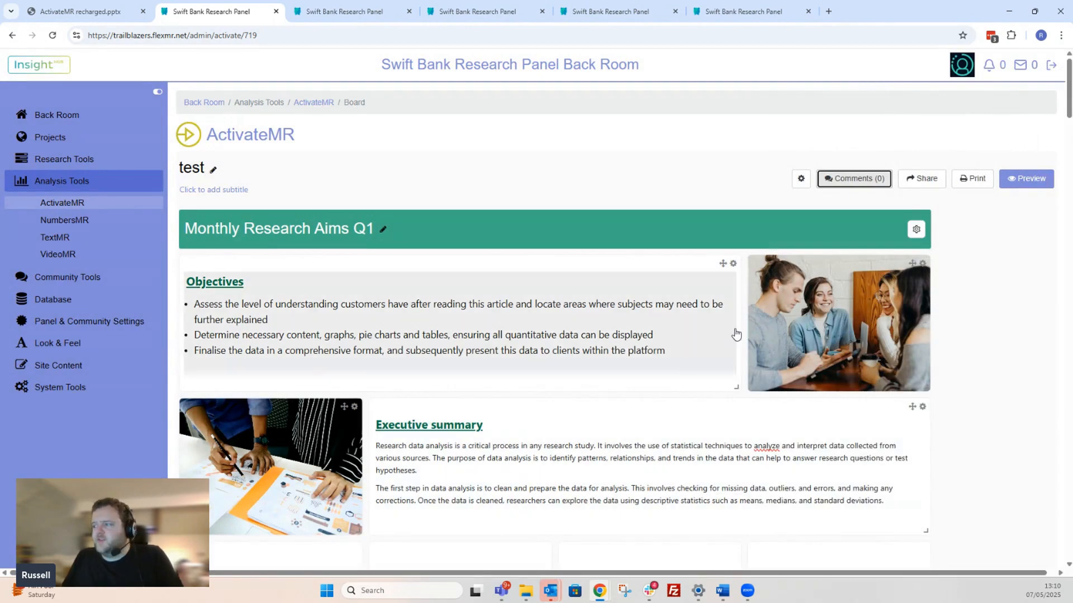
- Turn on comments for the Objectives text tile, and switch them off again
click(733, 264)
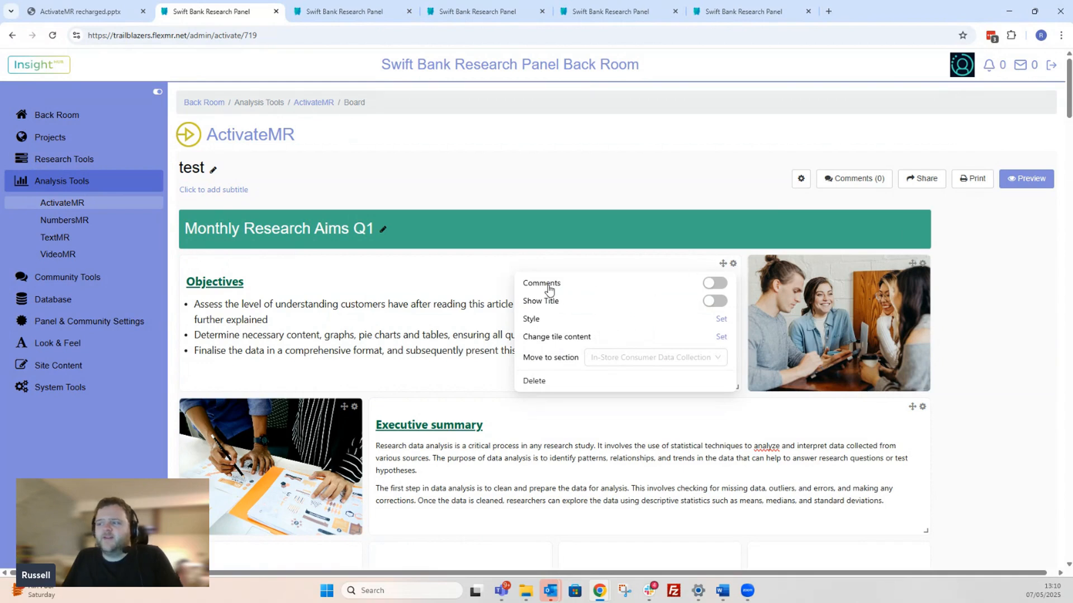
click(715, 283)
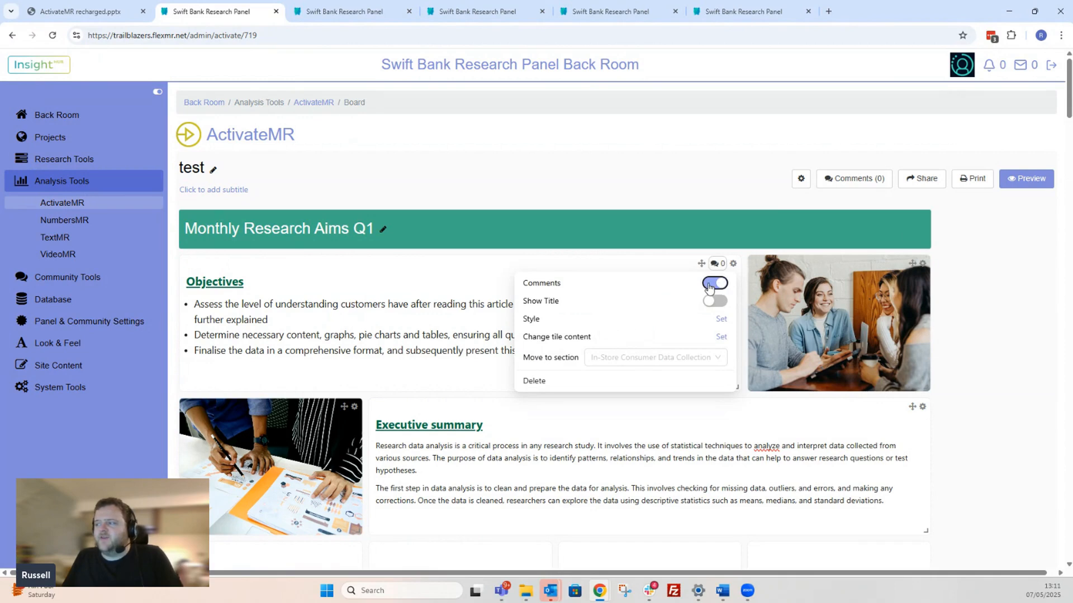
click(709, 285)
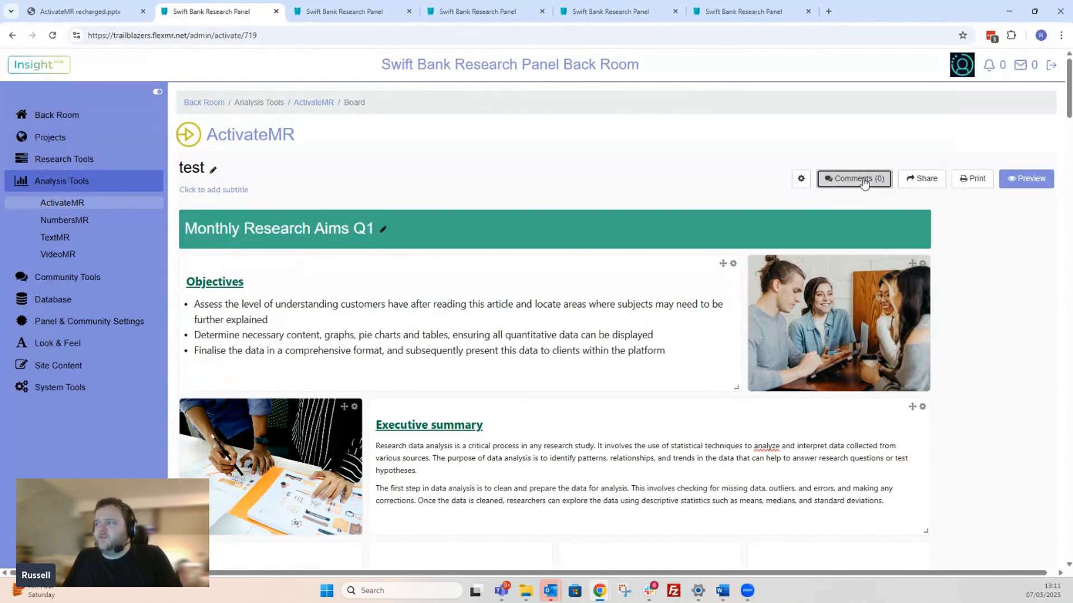
- Draft a comment in the board's discussion that @-mentions a team member, and close the discussion without submitting it
click(863, 184)
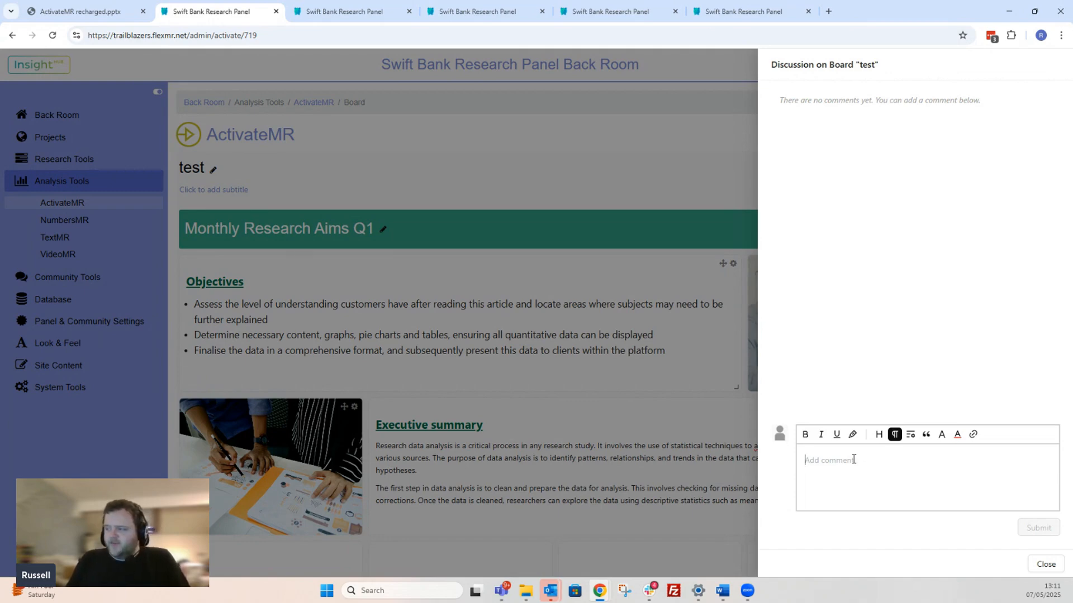
text(@)
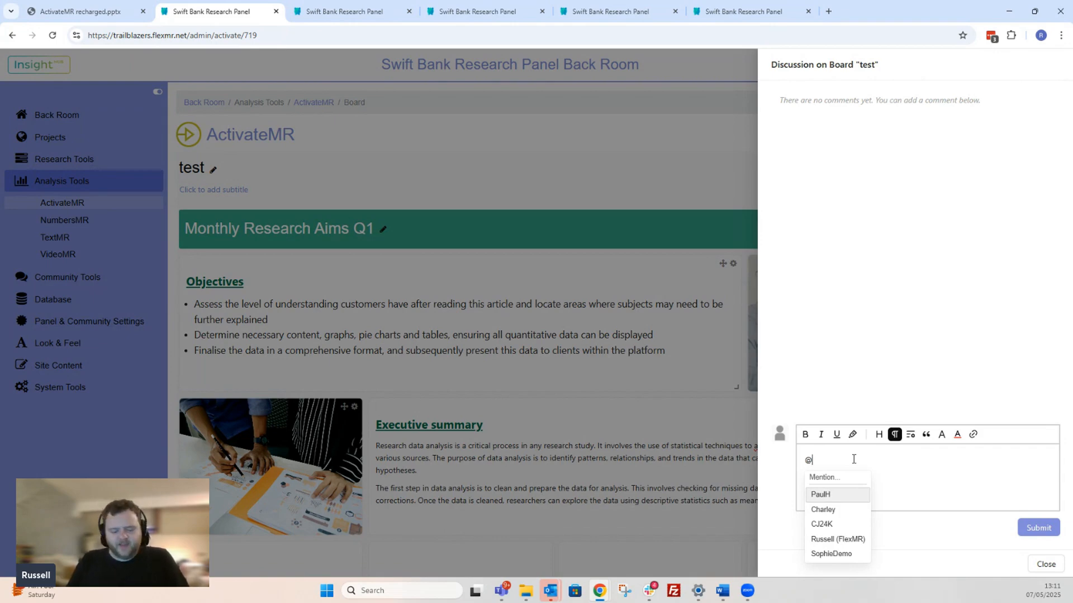
text(rus)
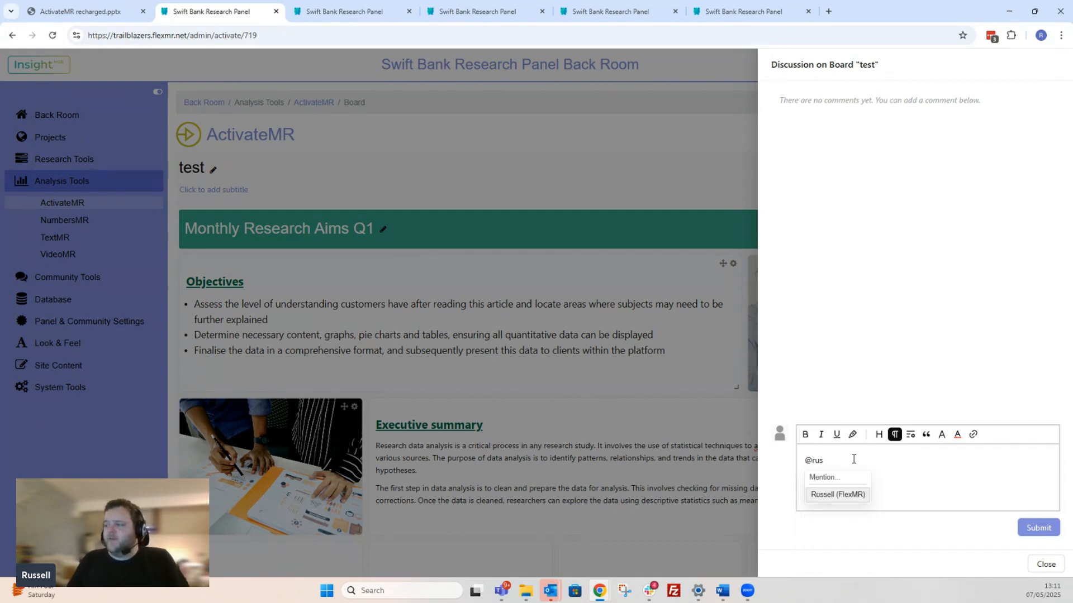
click(830, 496)
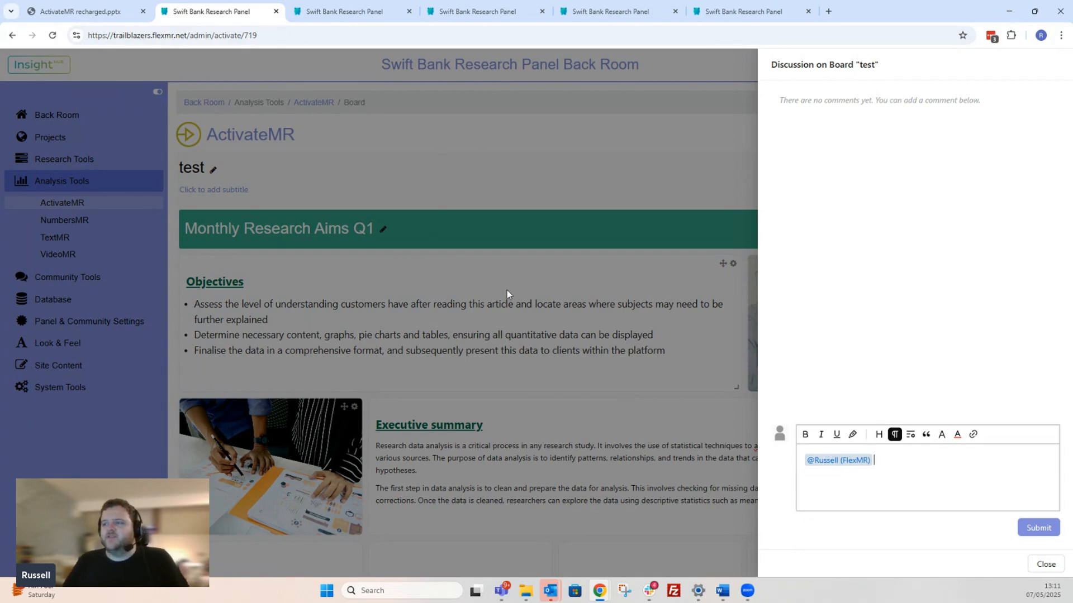
click(1059, 569)
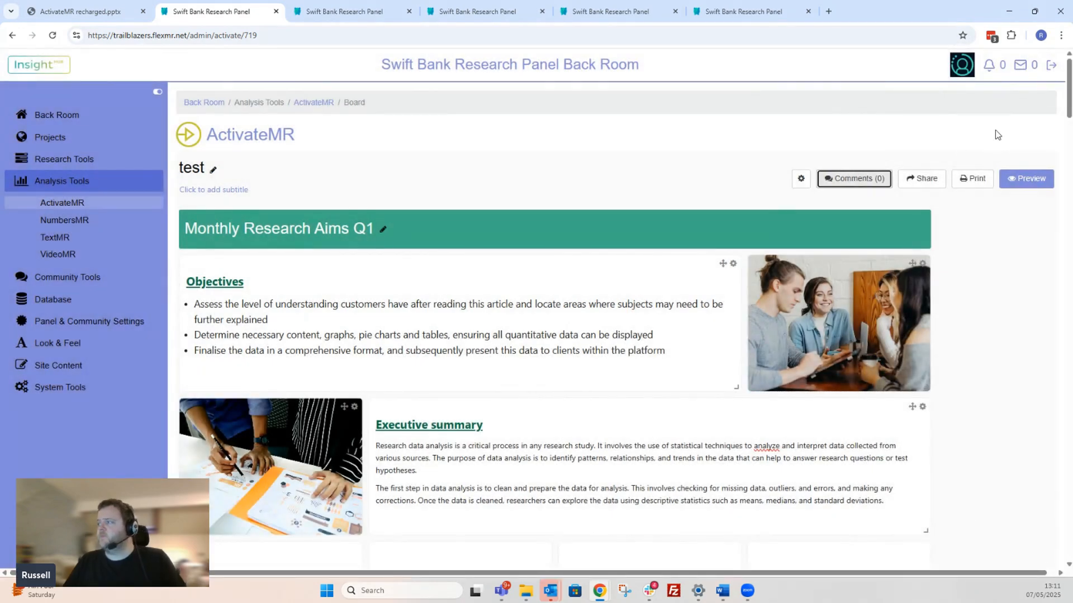